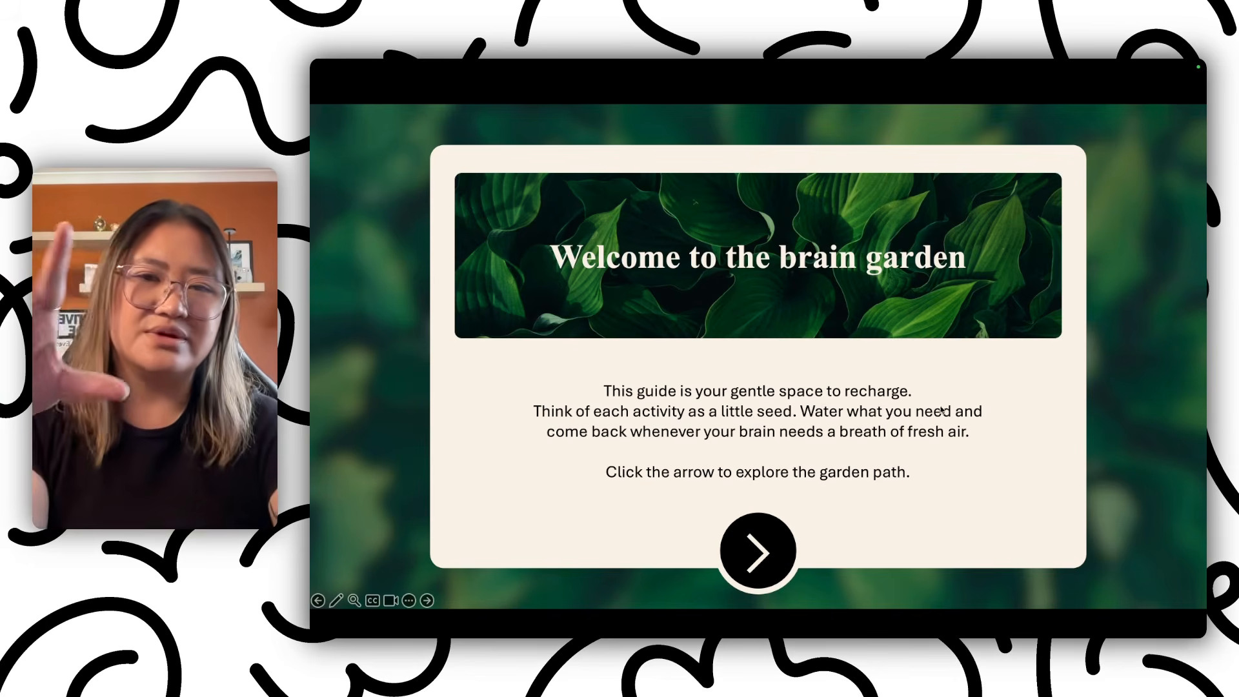
Advance to the mindful pause cards slide and expand the first card to preview it.
click(758, 554)
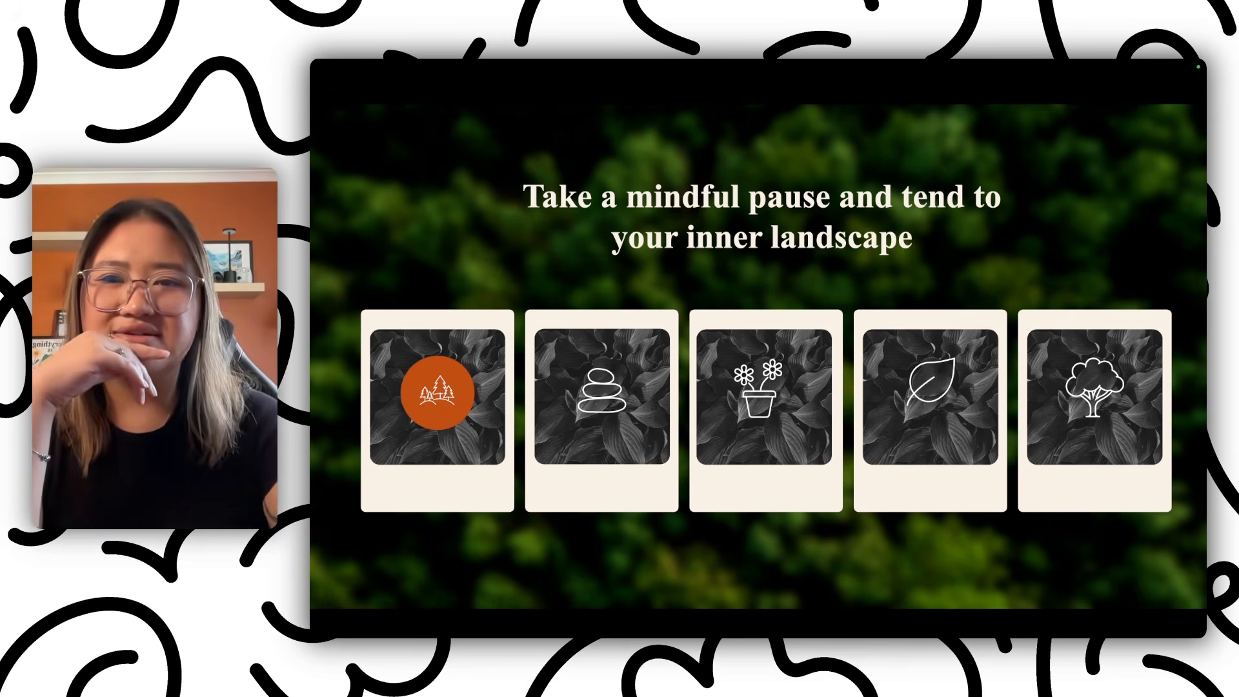
click(459, 378)
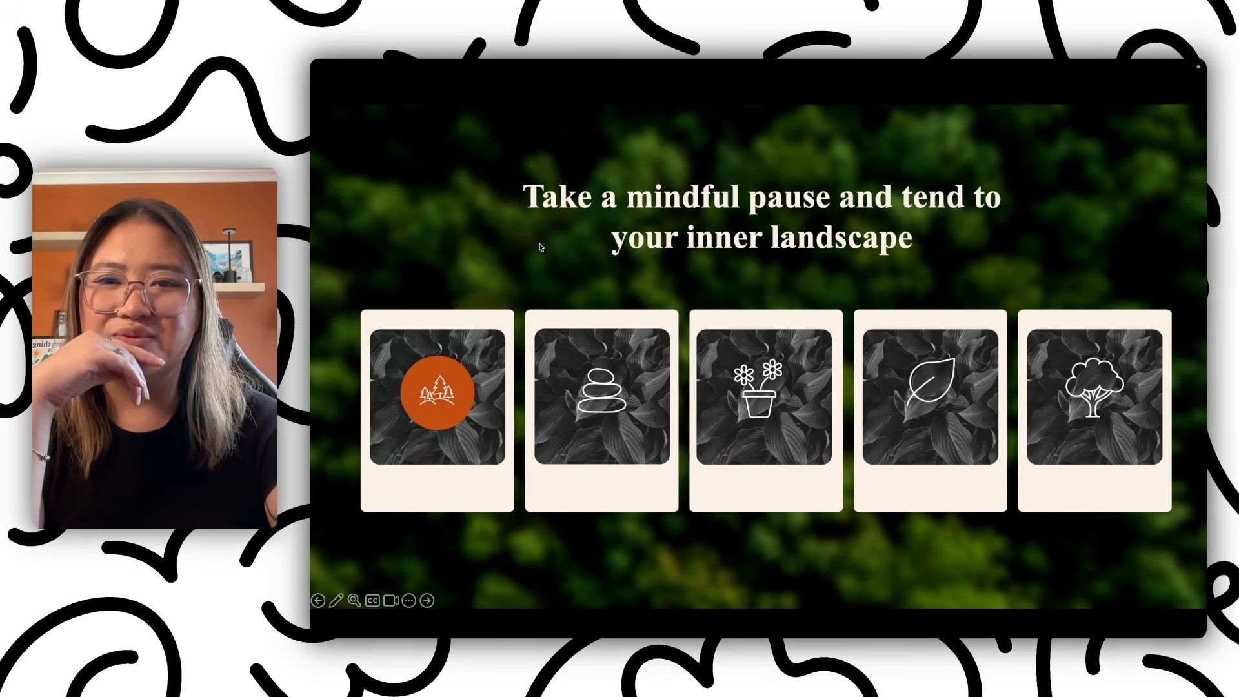
mouse_move(458, 367)
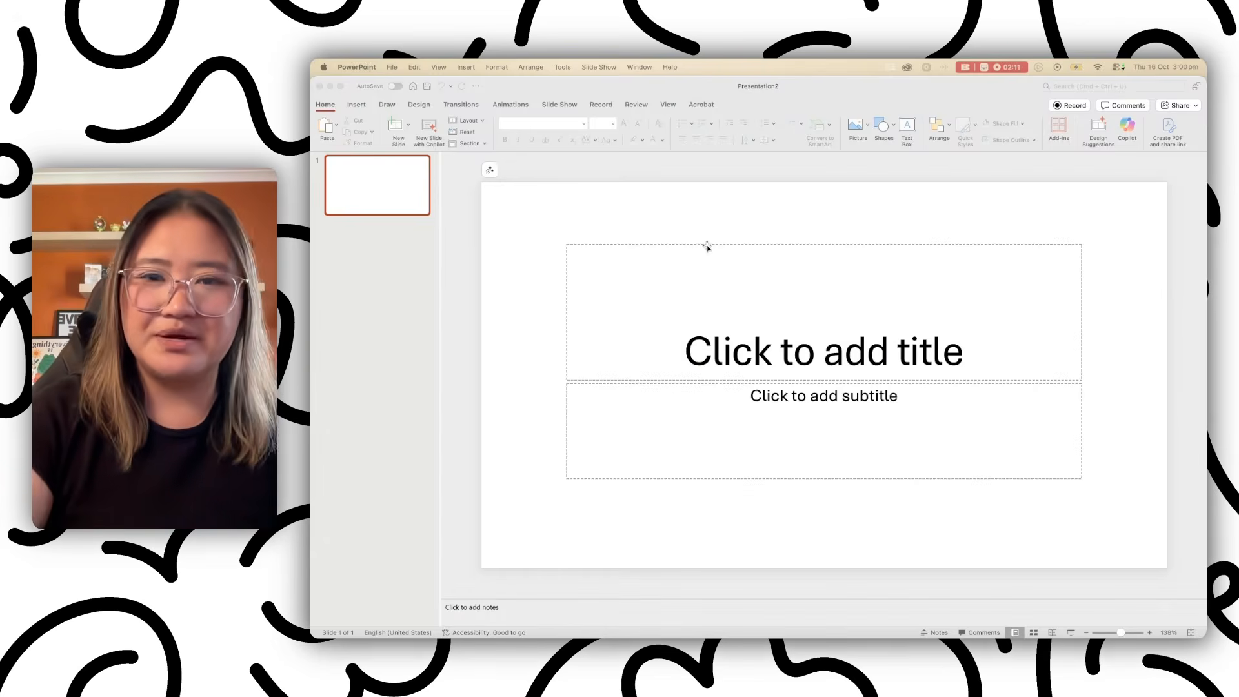
Delete the title and subtitle placeholders from the slide.
click(707, 246)
click(707, 246)
key(Delete)
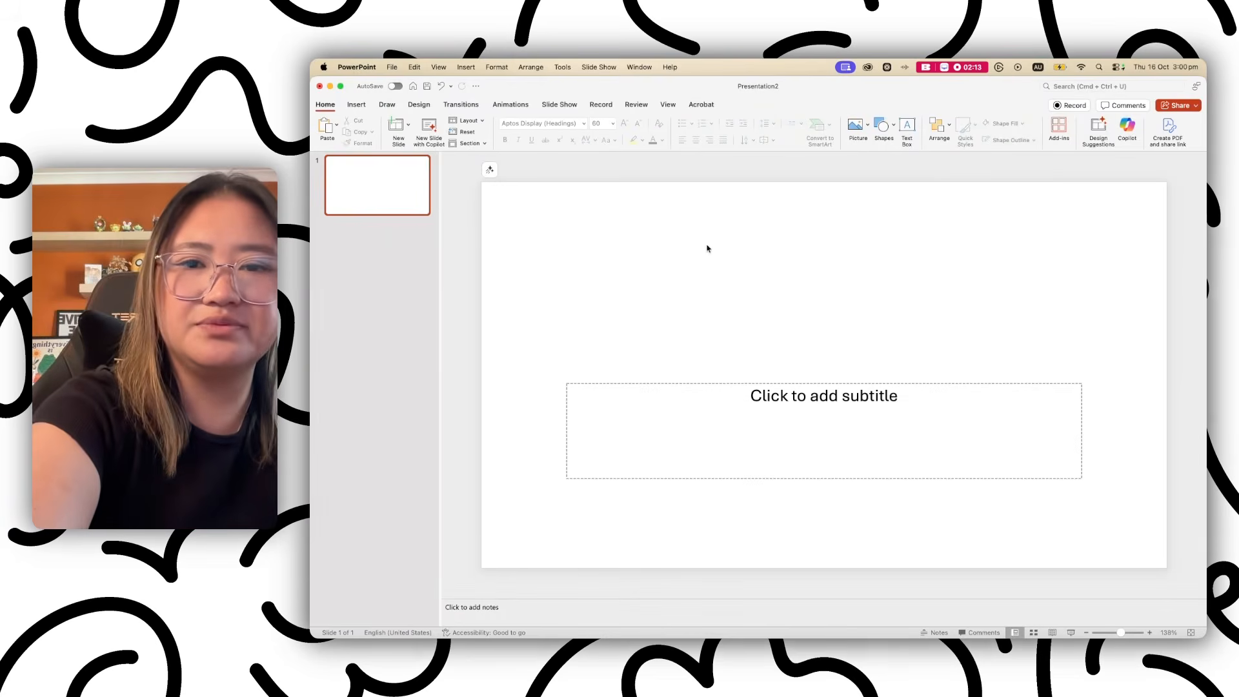
click(639, 384)
key(Delete)
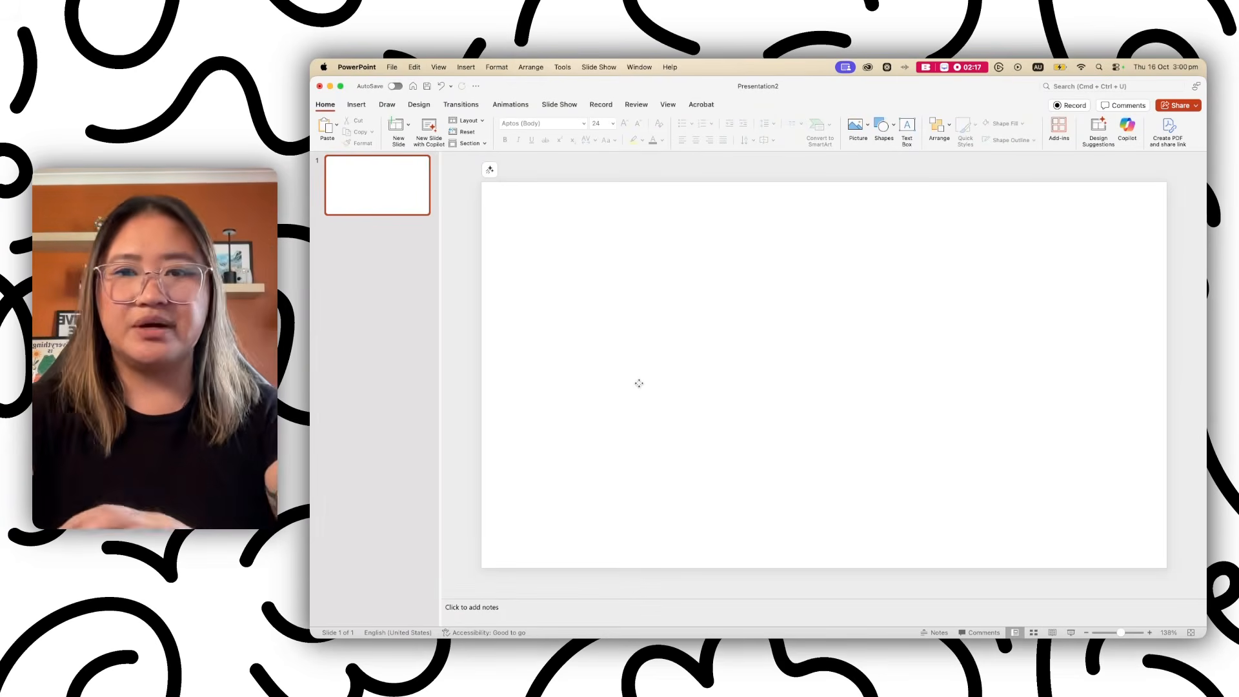
Set the slide background to a solid black fill.
right_click(672, 258)
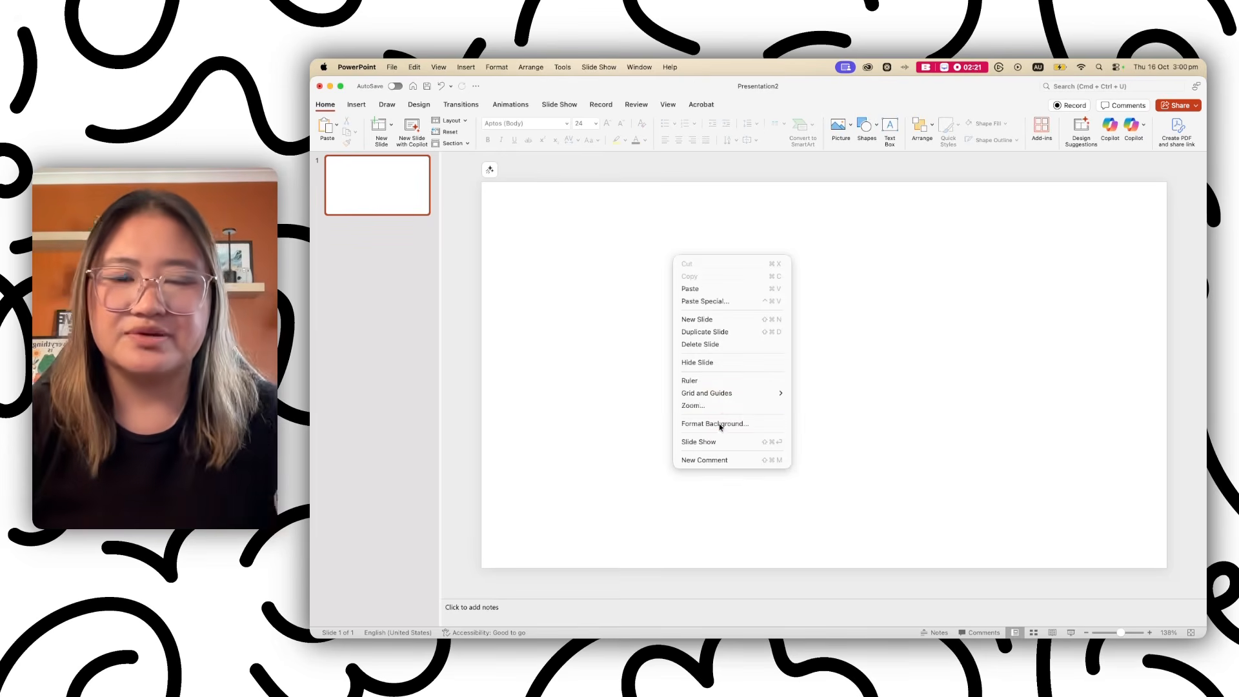
click(719, 423)
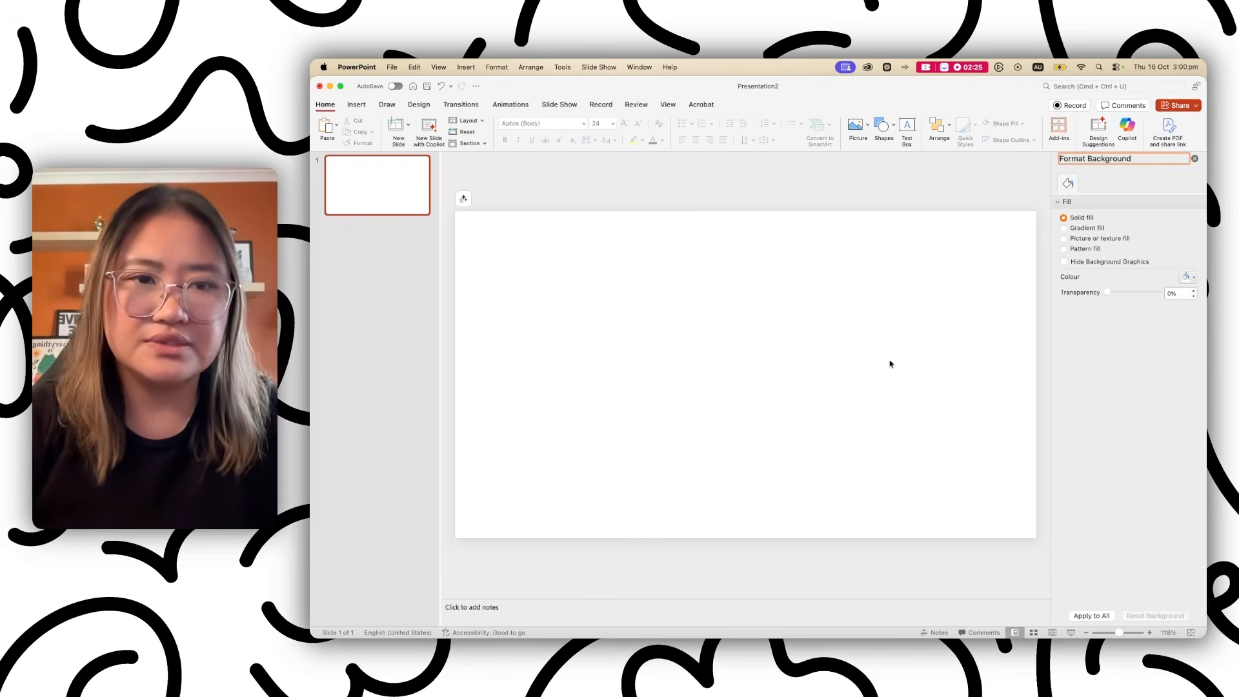
click(1194, 279)
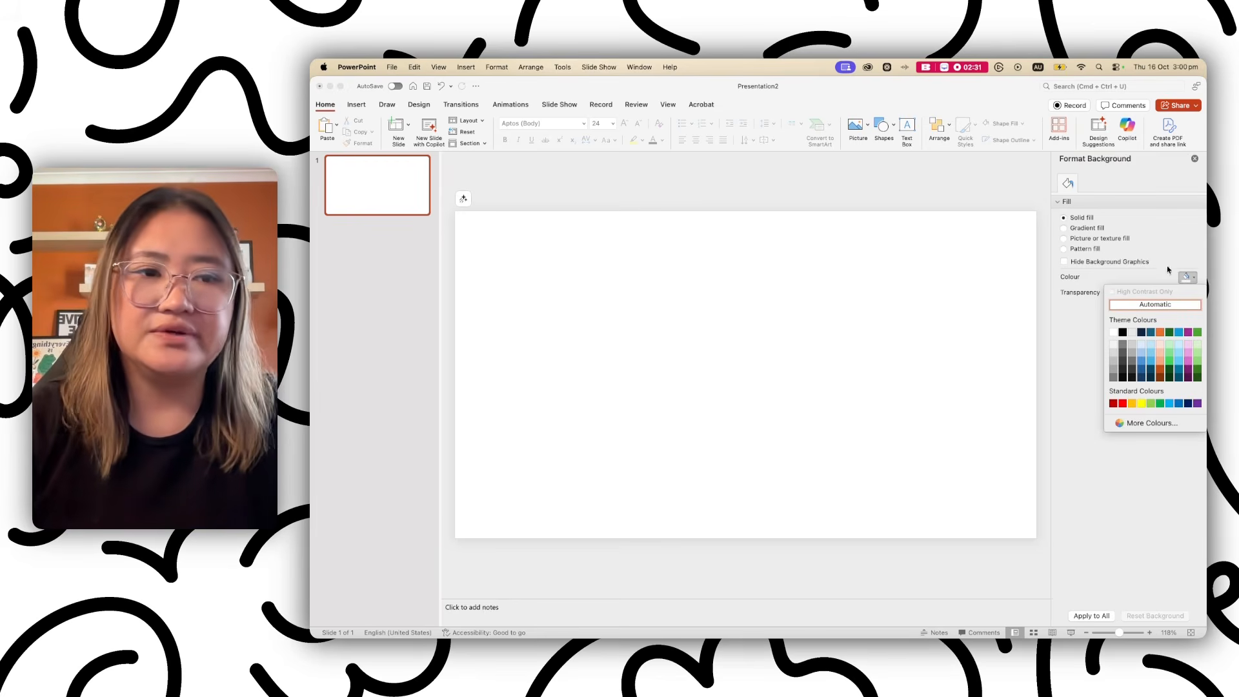
click(1122, 331)
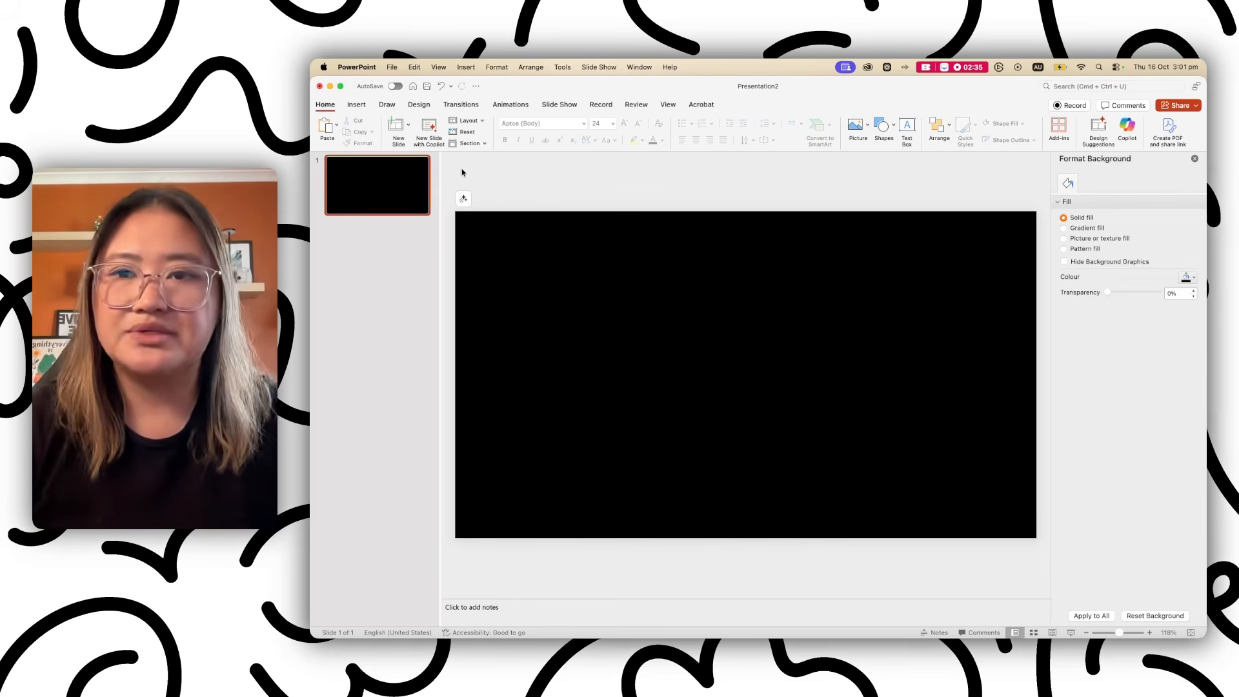
click(361, 107)
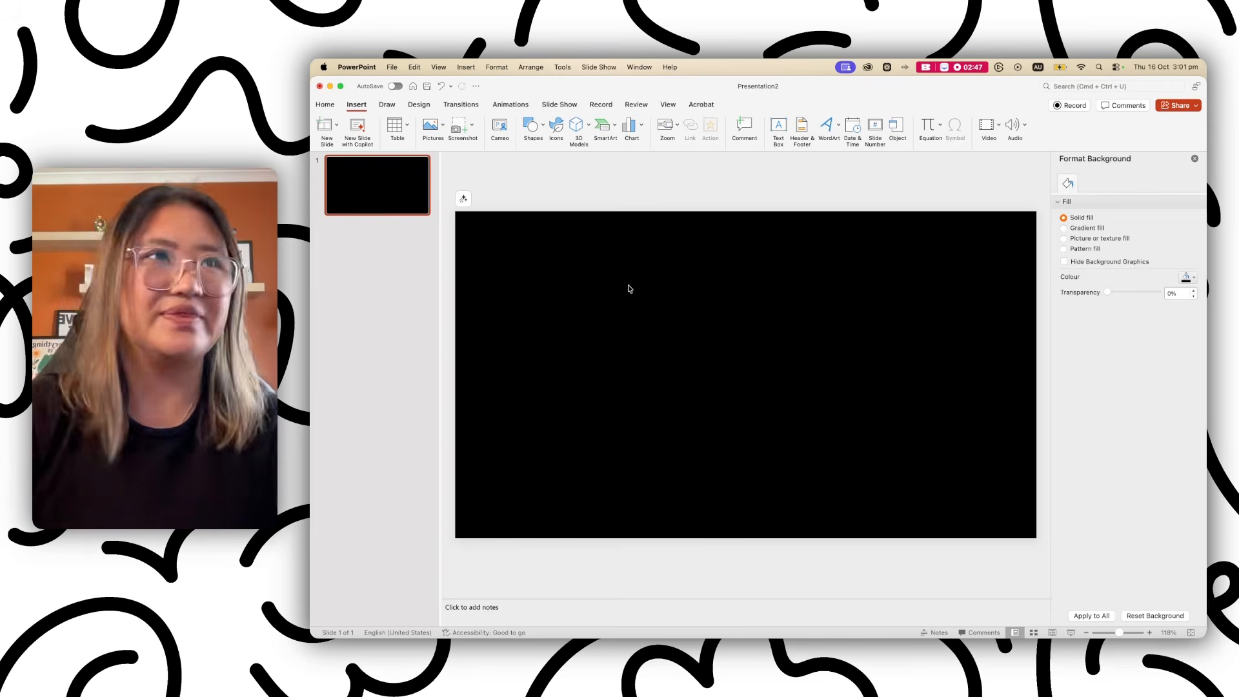
Search the stock images for 'nature' and insert the dark green leaves photo.
click(559, 131)
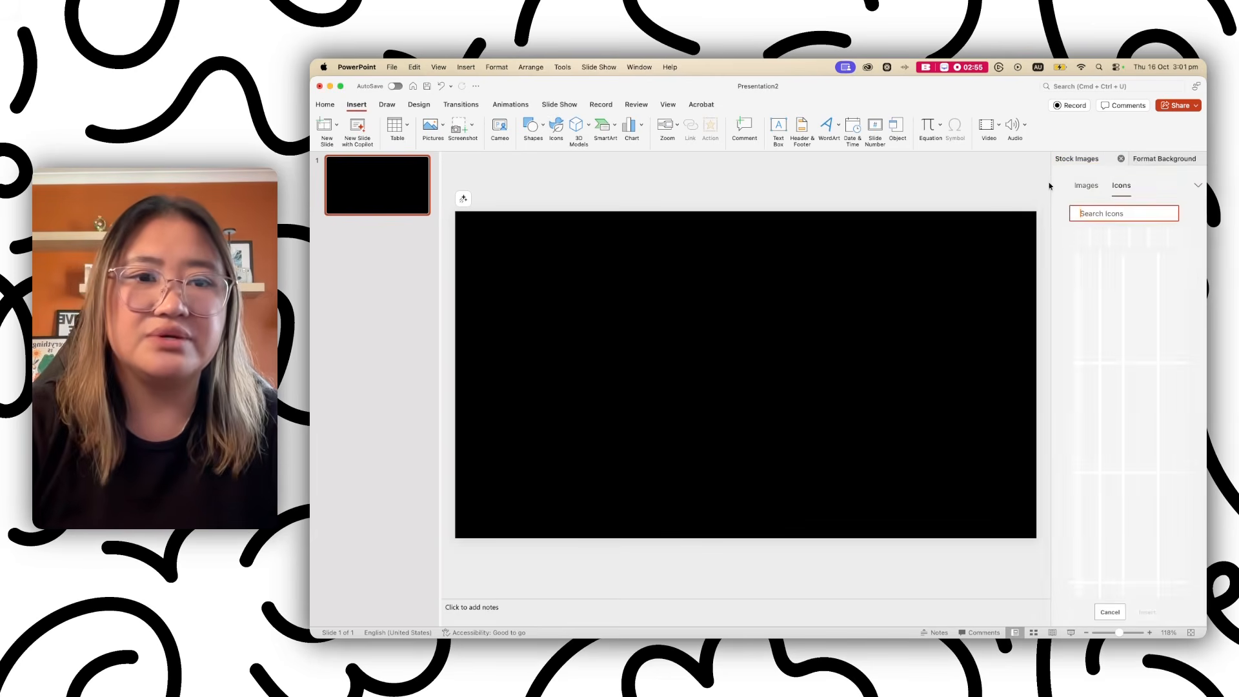
drag(1050, 186, 818, 184)
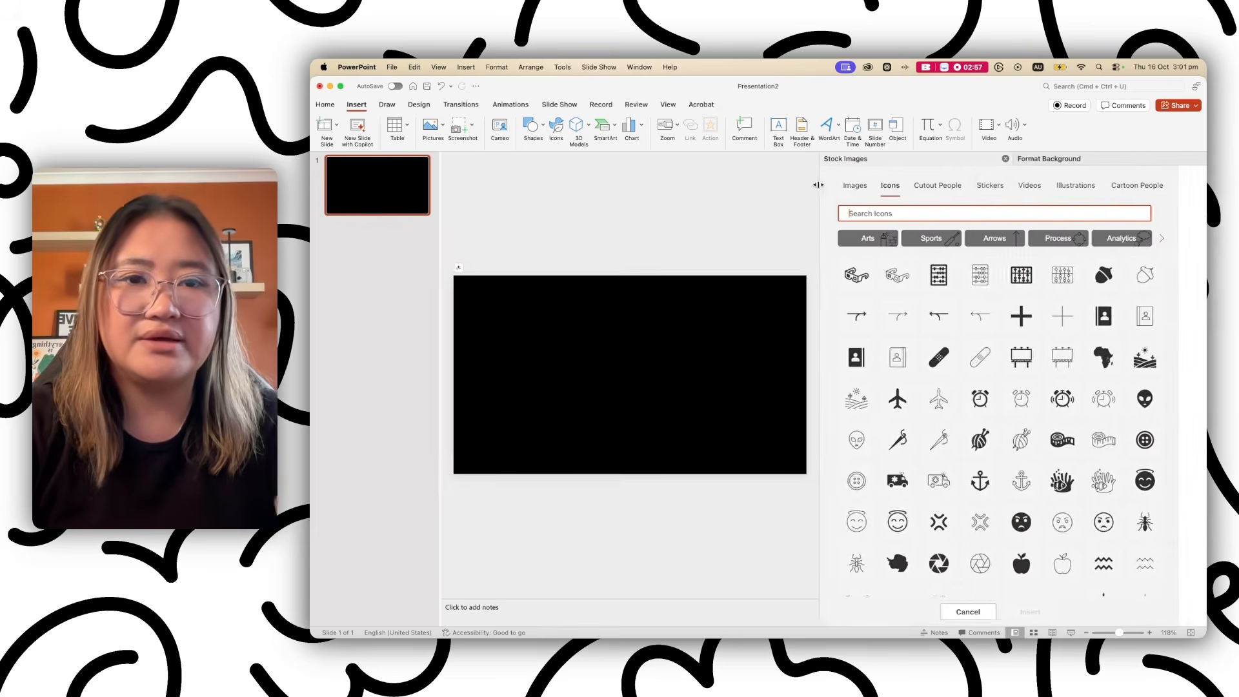
click(853, 186)
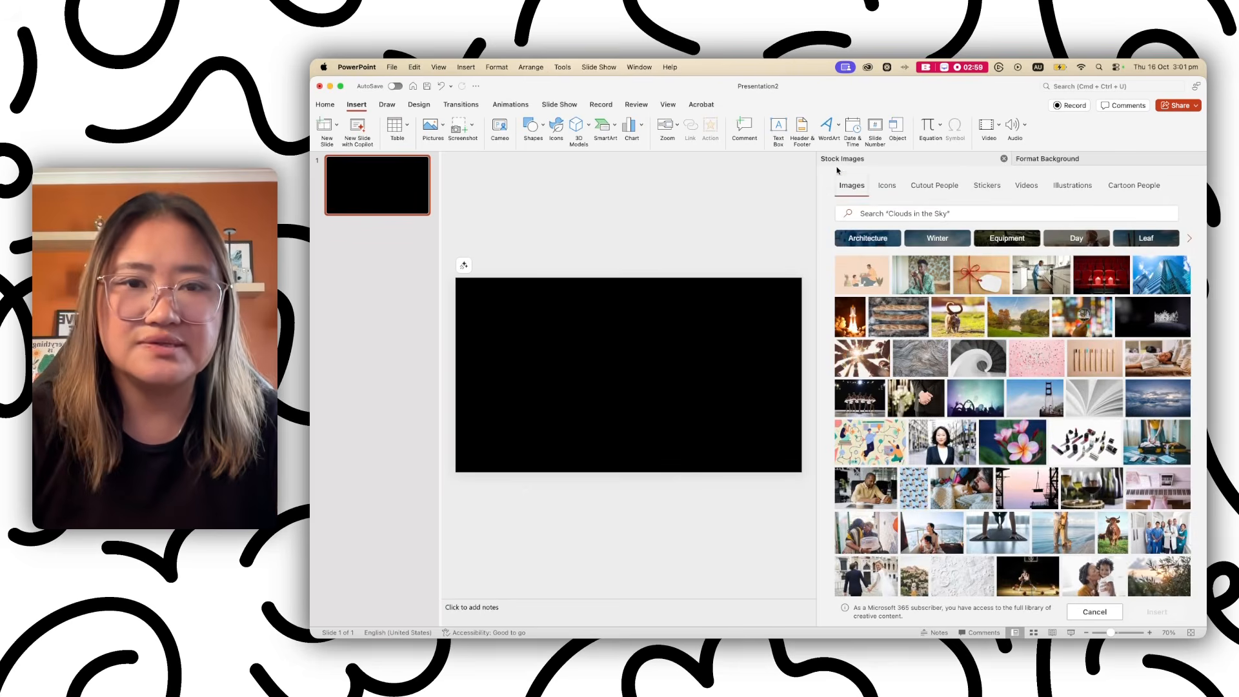
click(899, 214)
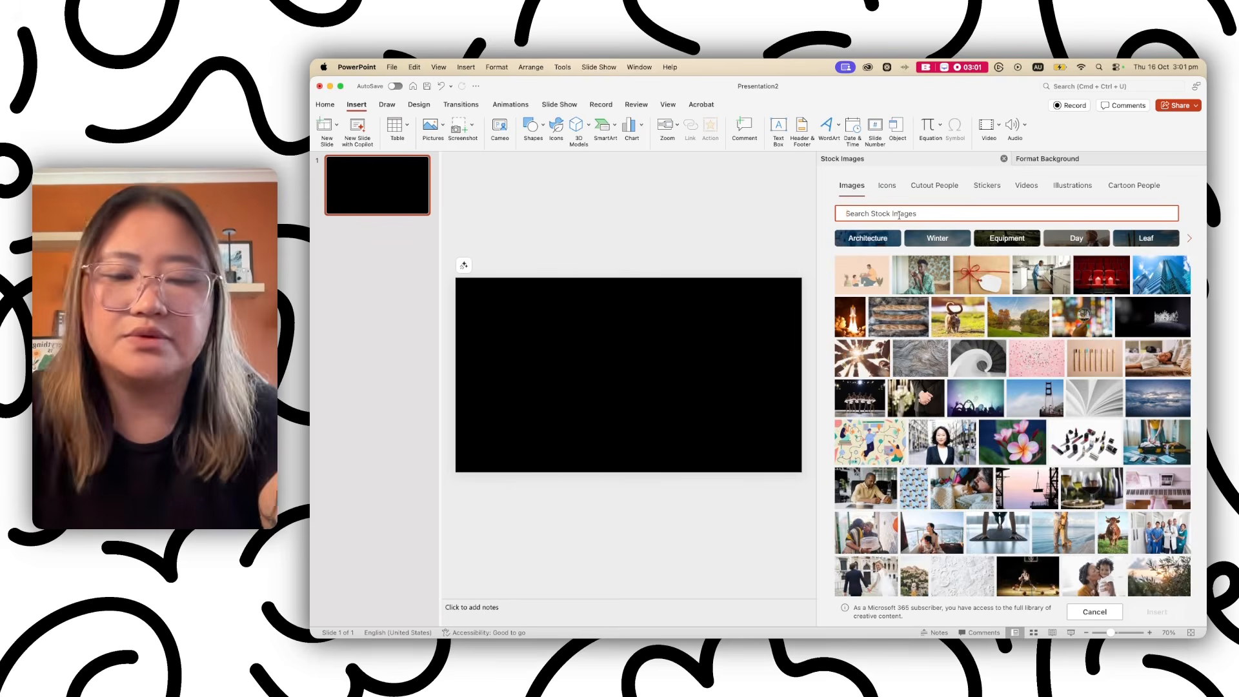
text(nature)
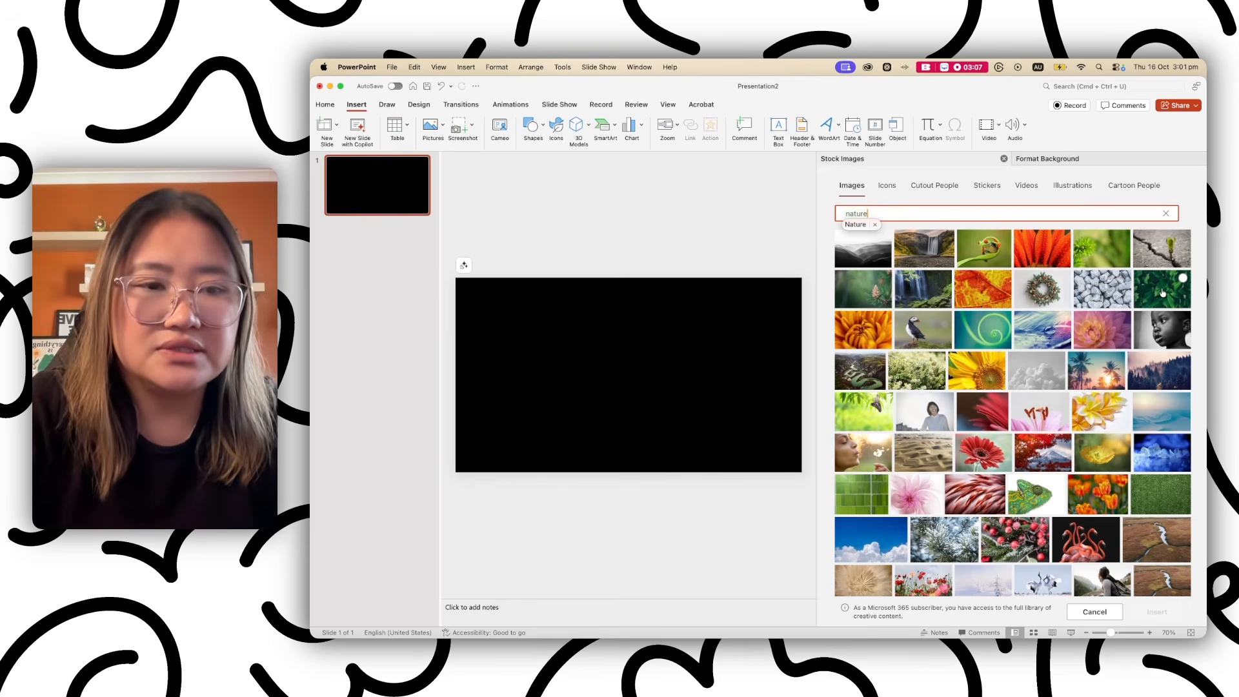
click(1162, 292)
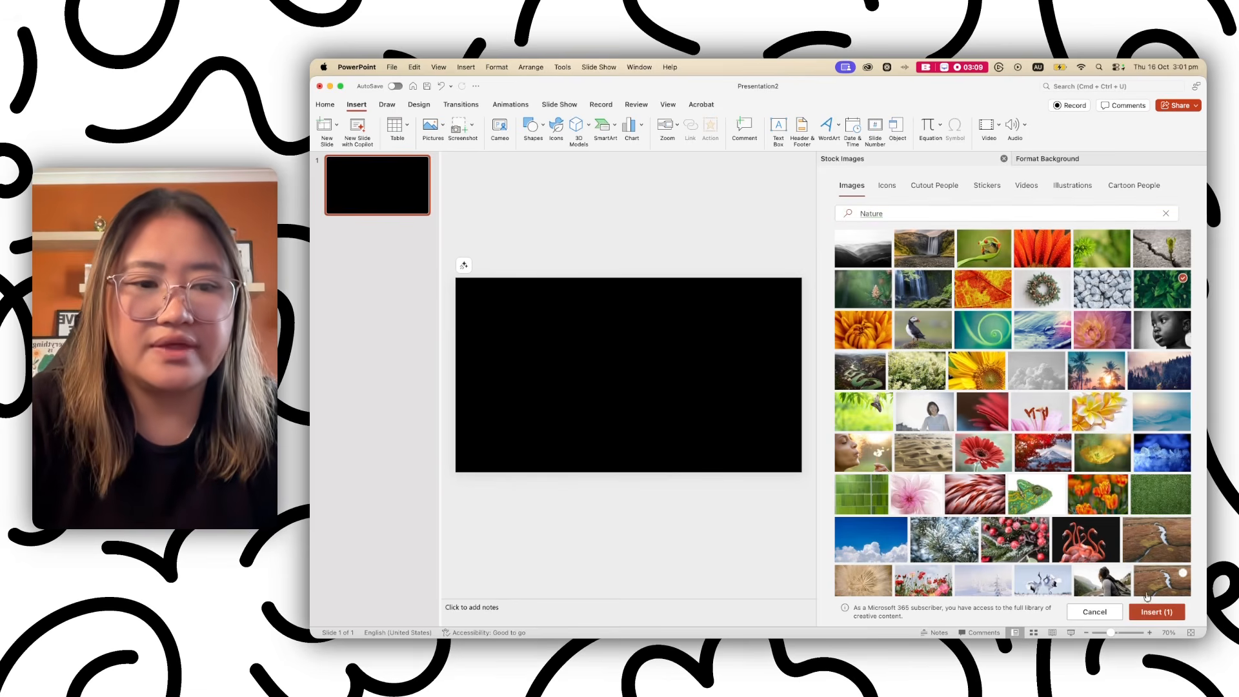
click(1154, 612)
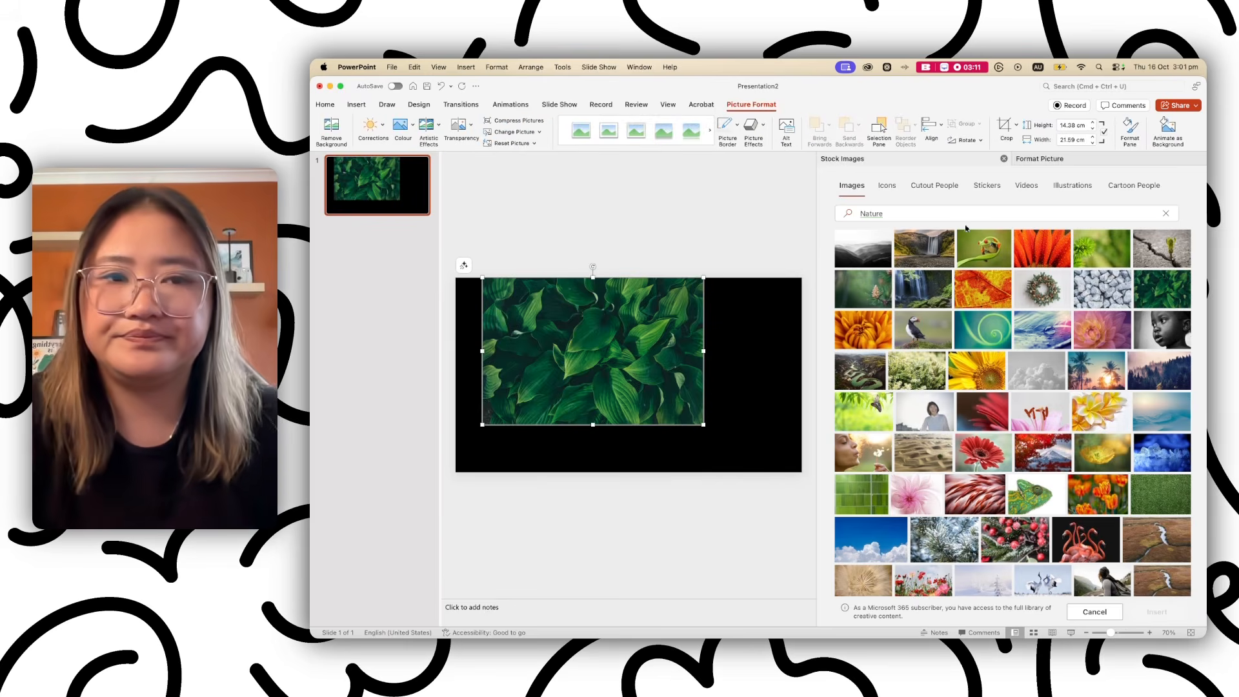
Close the Stock Images and Format Picture panes and move the photo to the top-left corner.
click(945, 160)
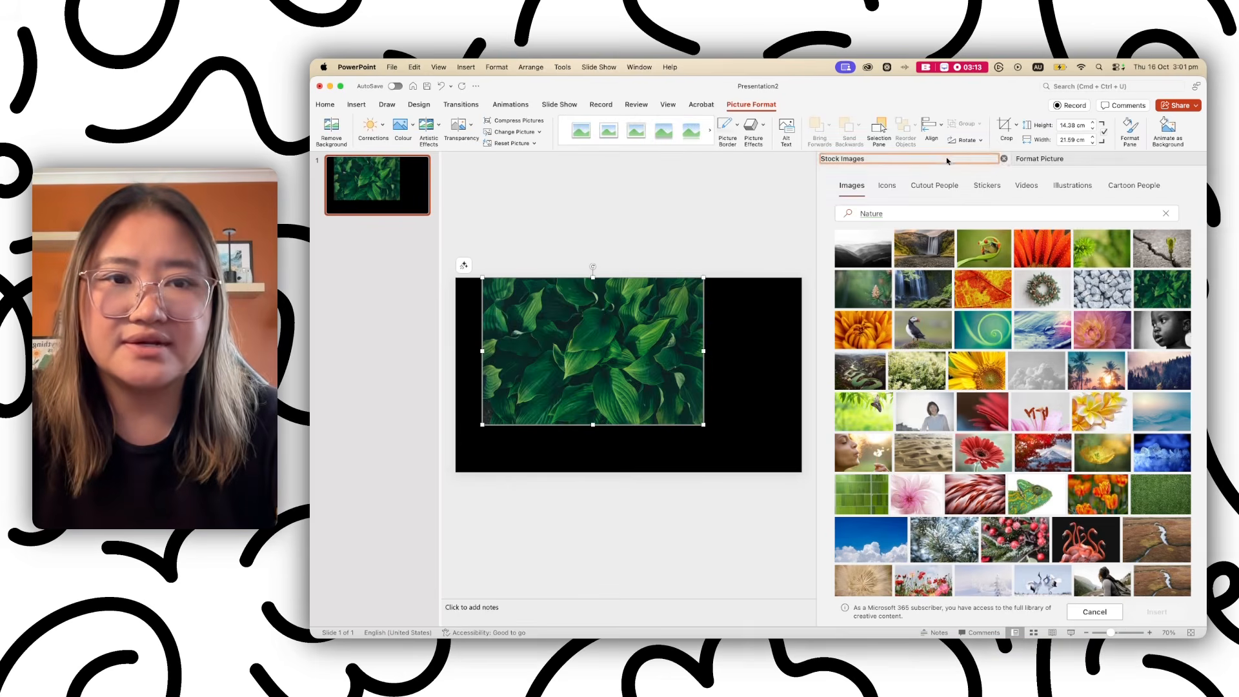
click(1004, 158)
click(1193, 159)
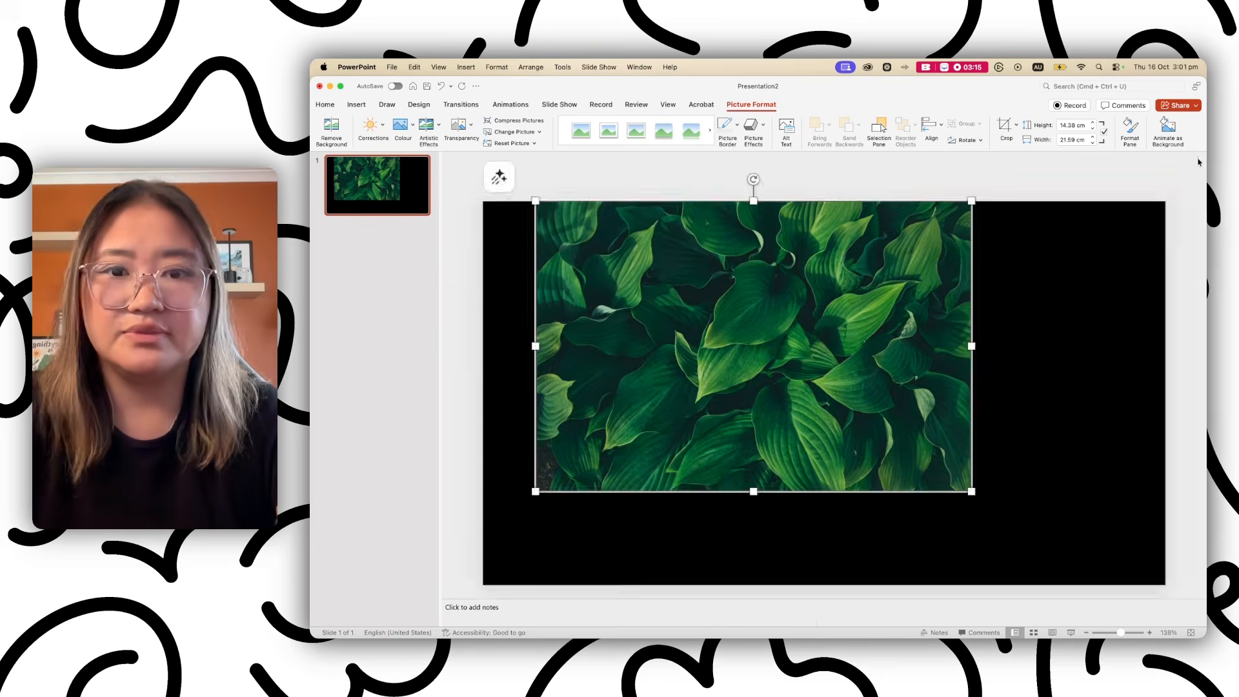
drag(778, 310, 728, 309)
Enlarge the leaves photo to about 33.87 × 22.56 cm so it covers the slide.
scroll(724, 310, down, 5)
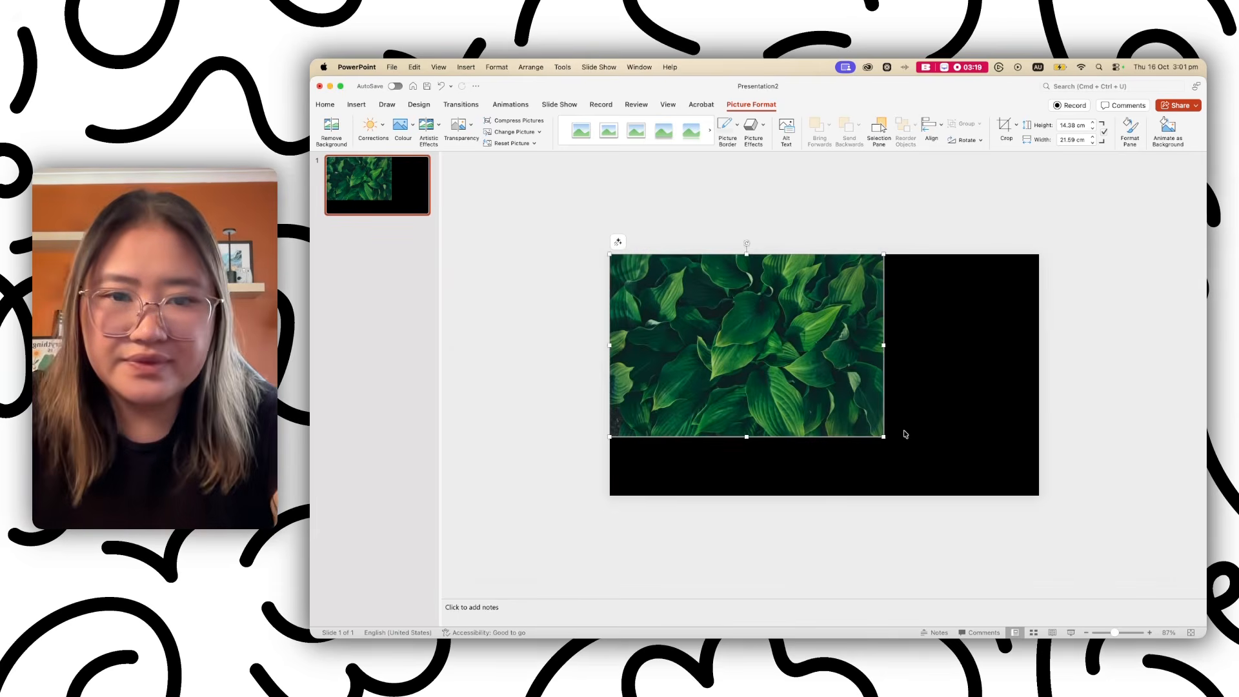
drag(884, 437, 1038, 490)
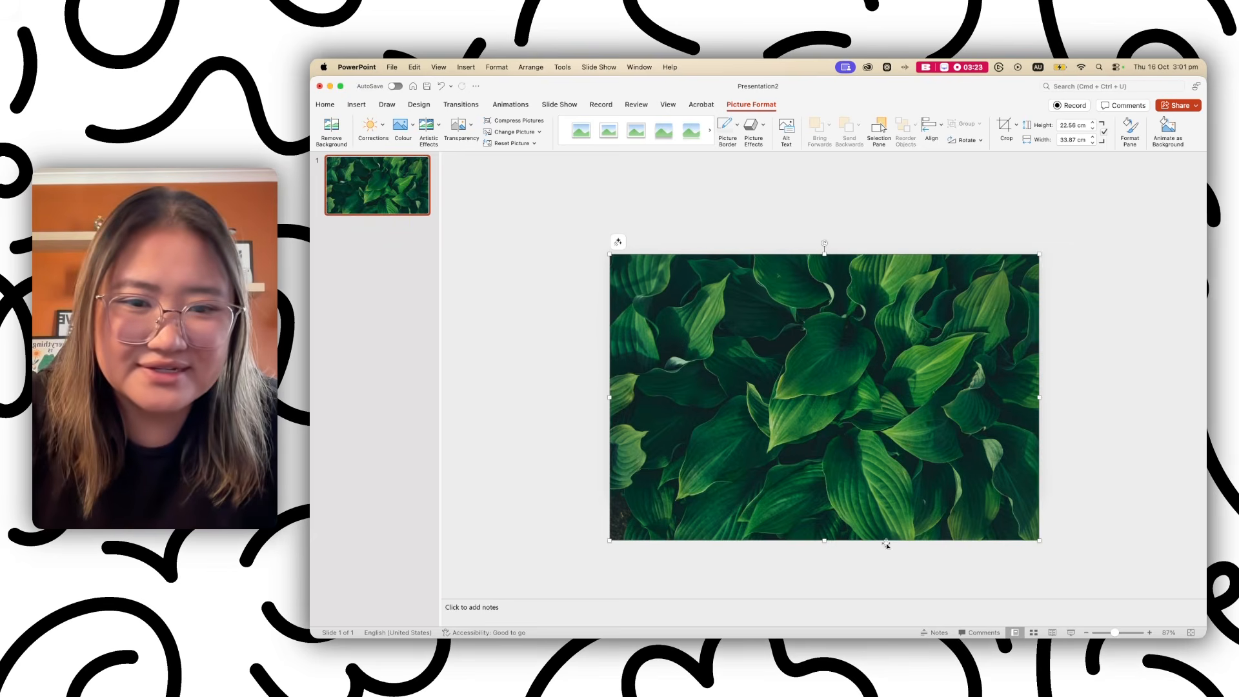
drag(822, 540, 823, 495)
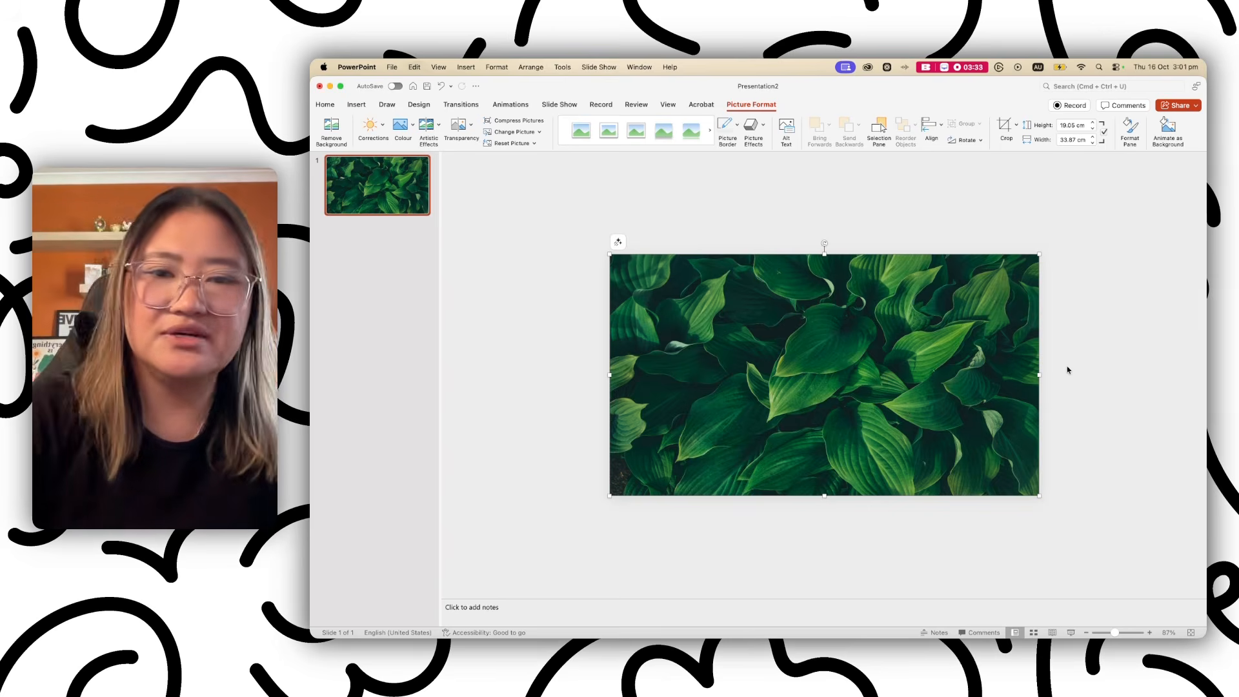
key(super+z)
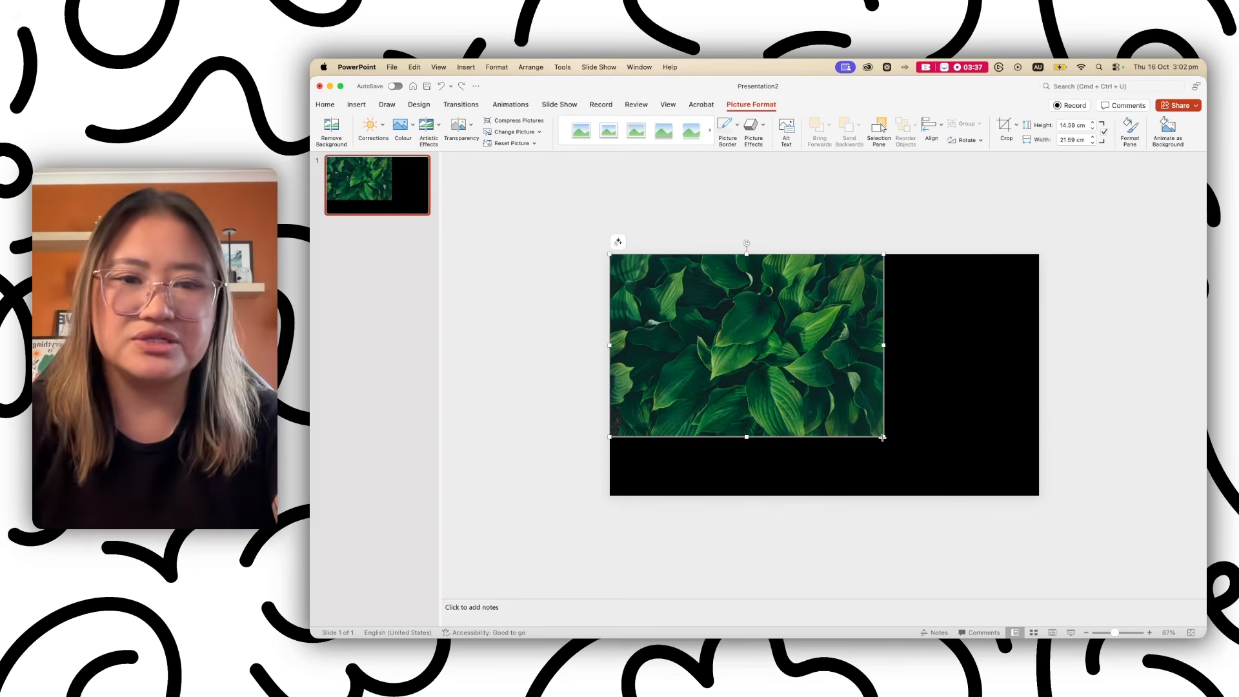
drag(882, 437, 1040, 536)
click(1119, 402)
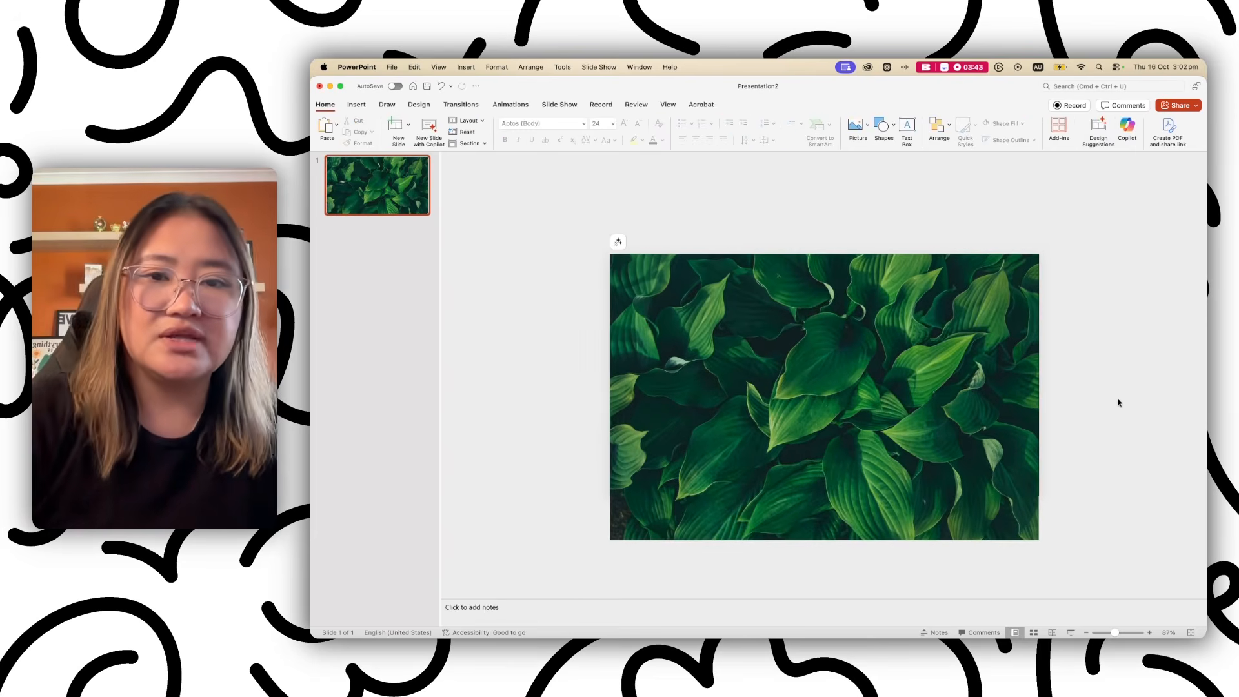
Crop the photo's bottom edge to the slide edge, making it 19.05 cm high.
click(1032, 298)
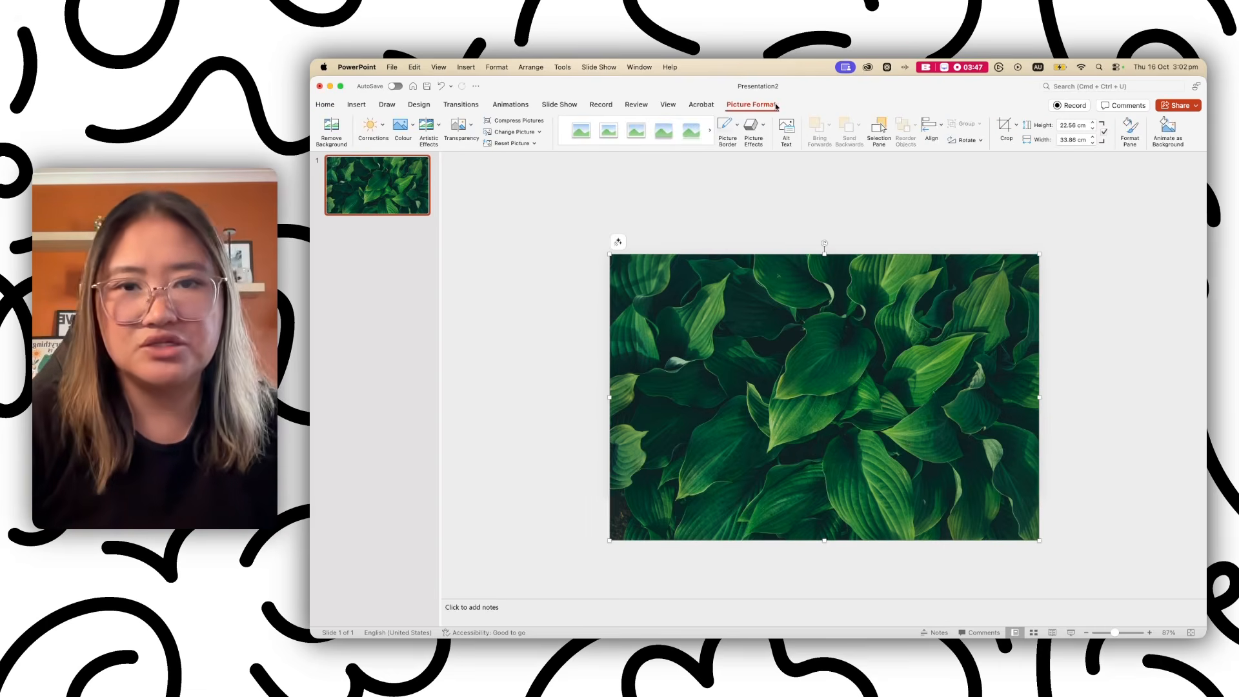
click(1005, 129)
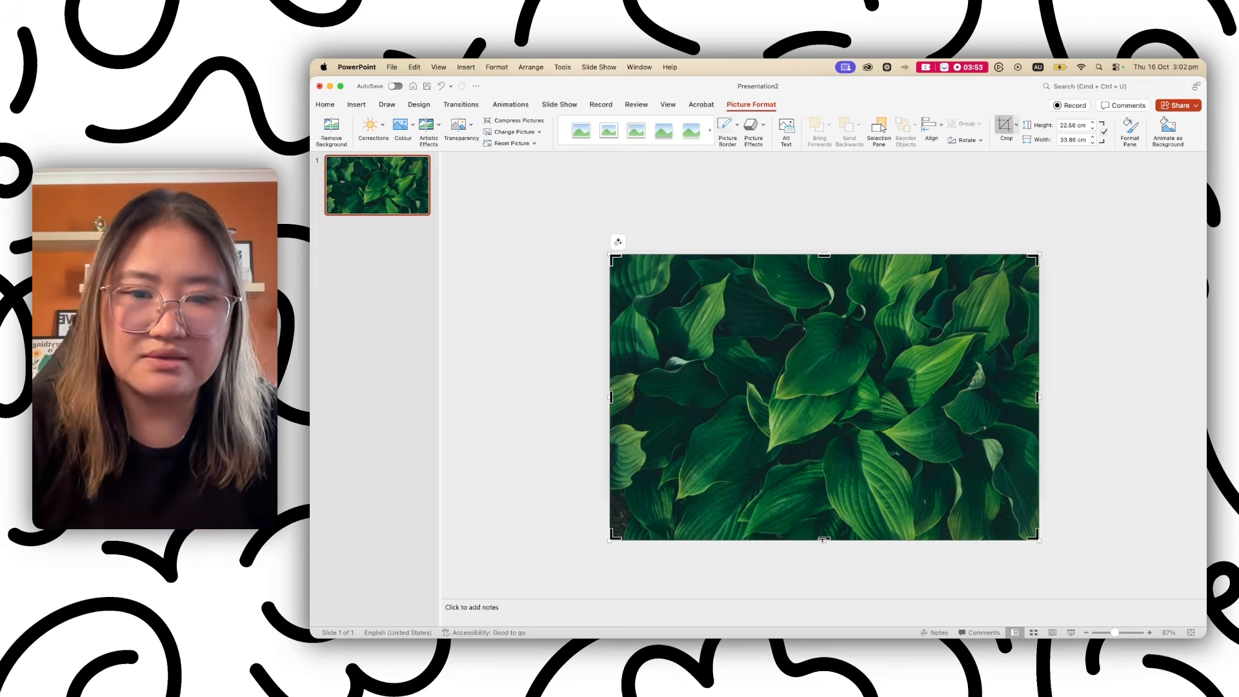
drag(823, 537, 821, 495)
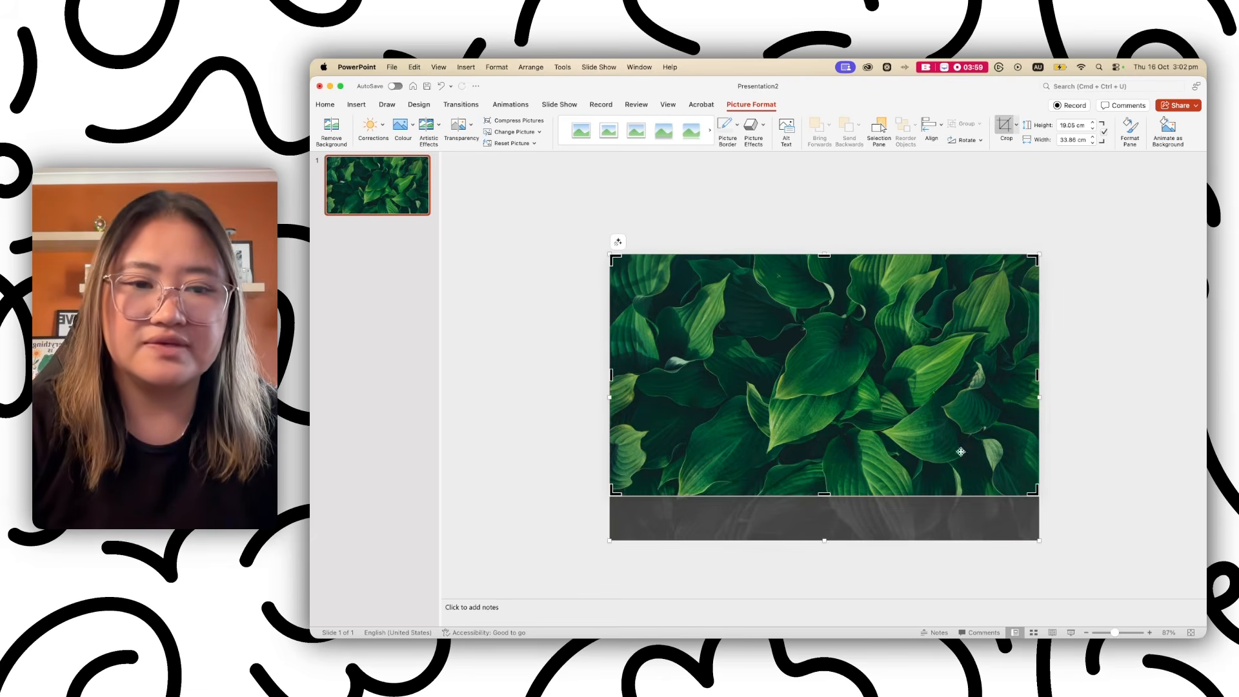
click(1054, 430)
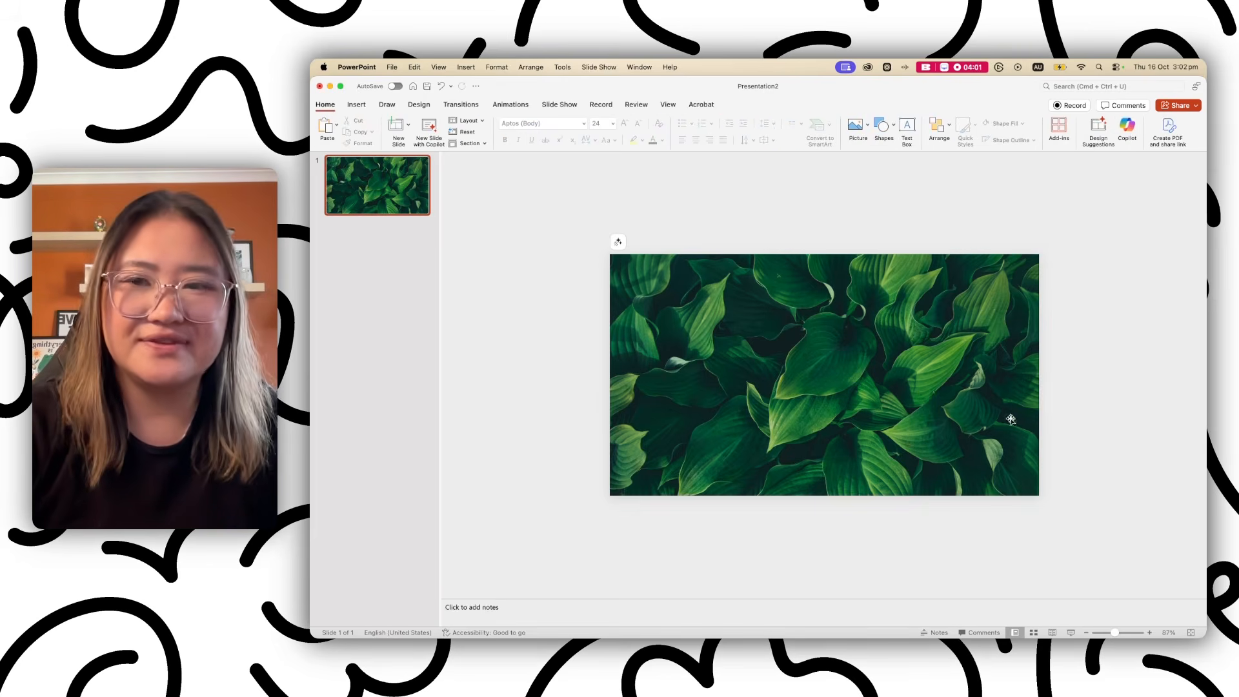
click(756, 349)
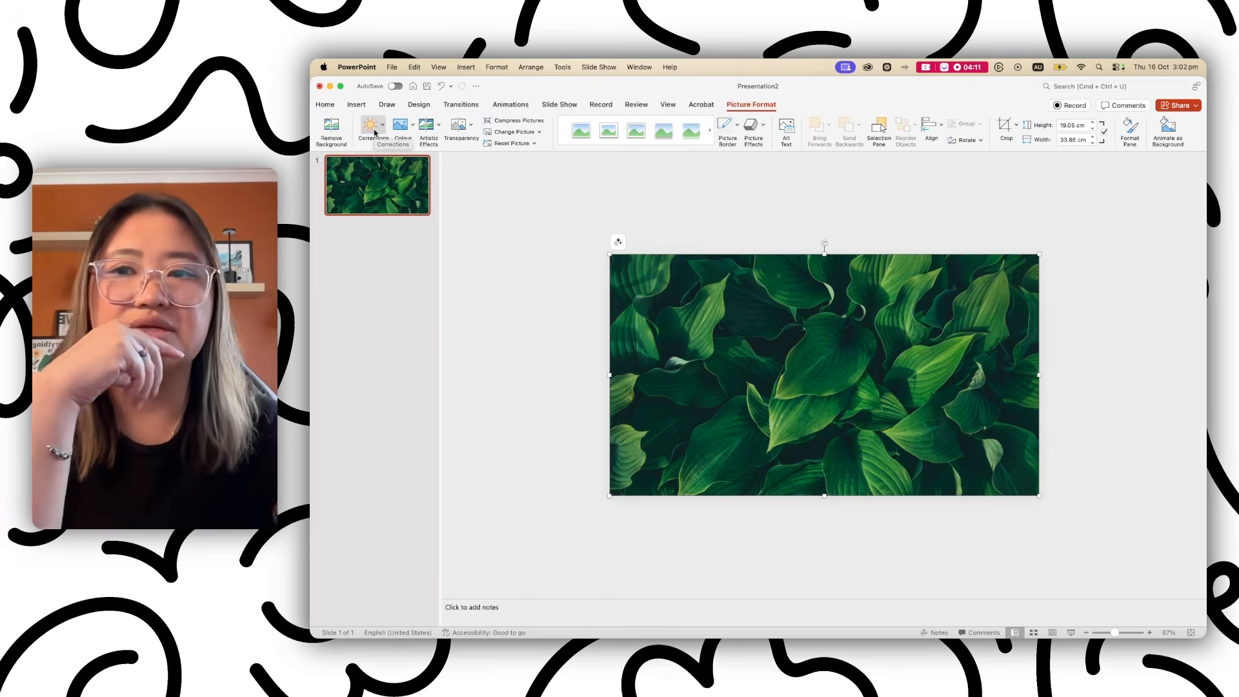
Apply the 50% transparency preset to the leaves photo, discarding a trial brightness correction.
click(383, 128)
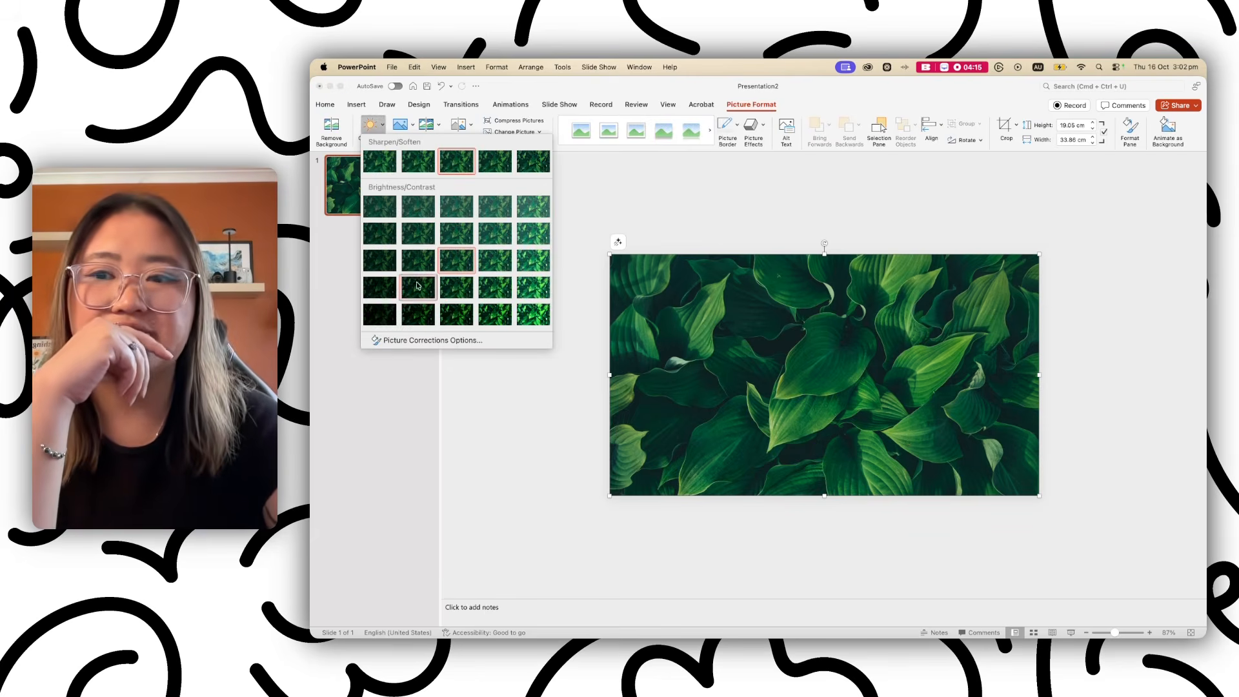
click(389, 289)
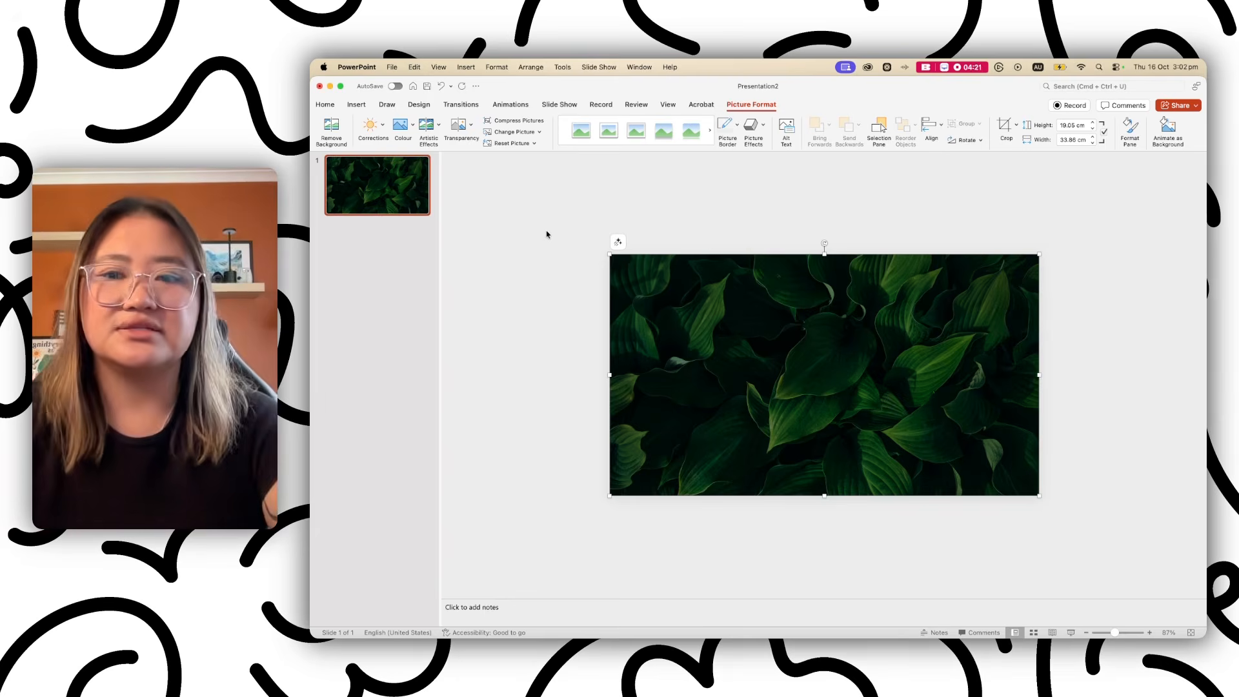
key(super+z)
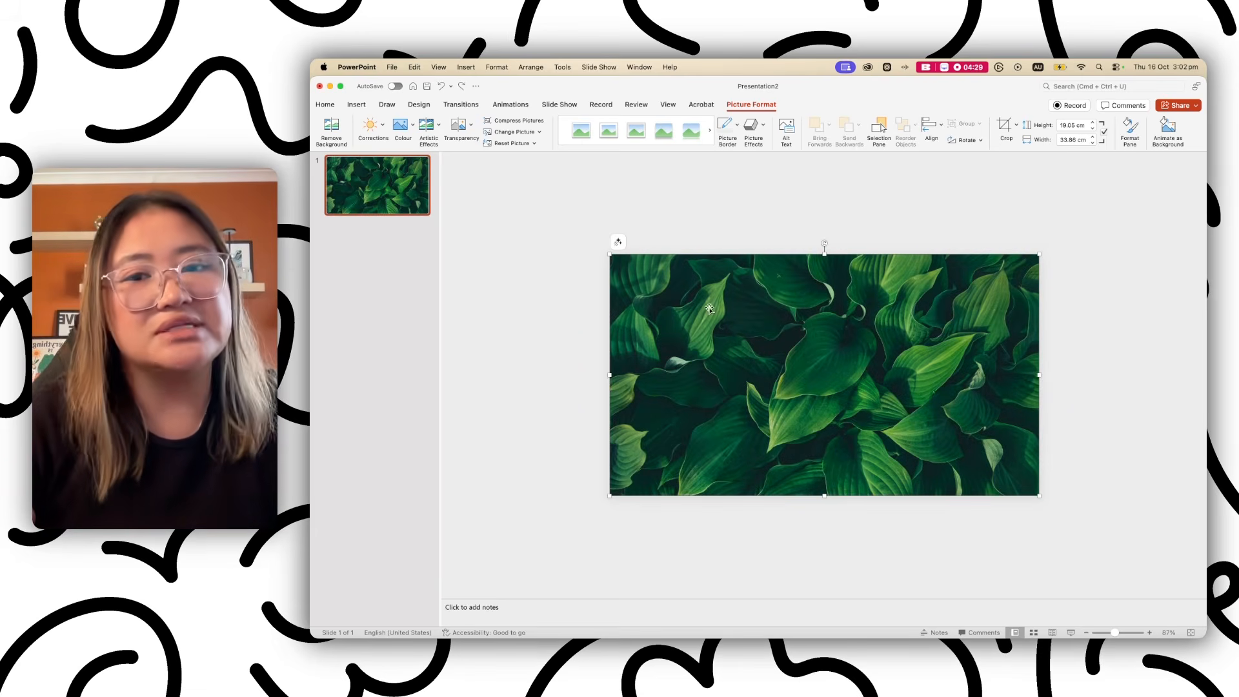
click(470, 133)
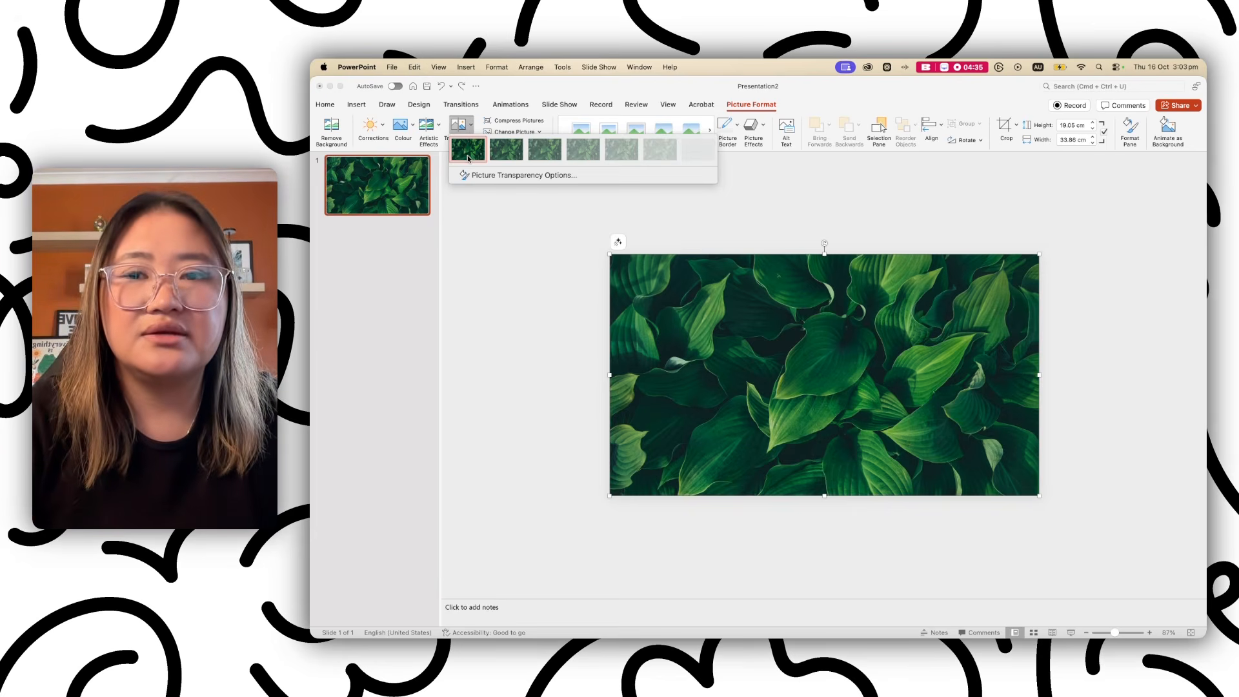
click(578, 153)
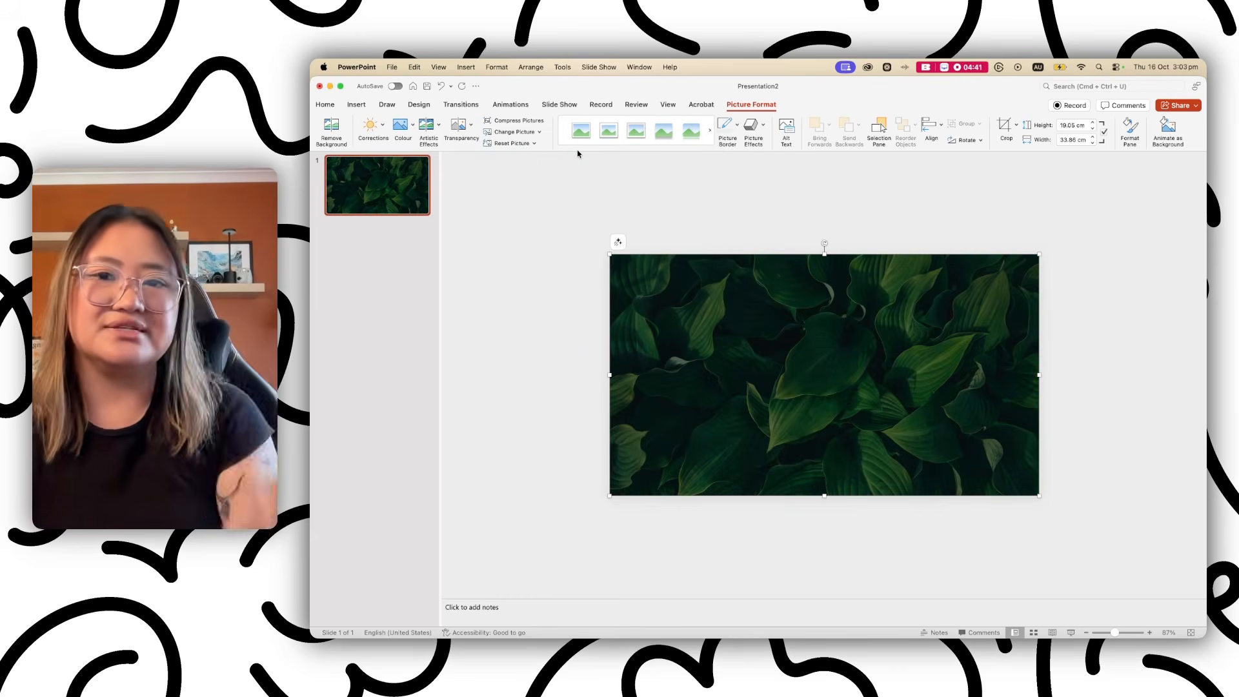
click(562, 342)
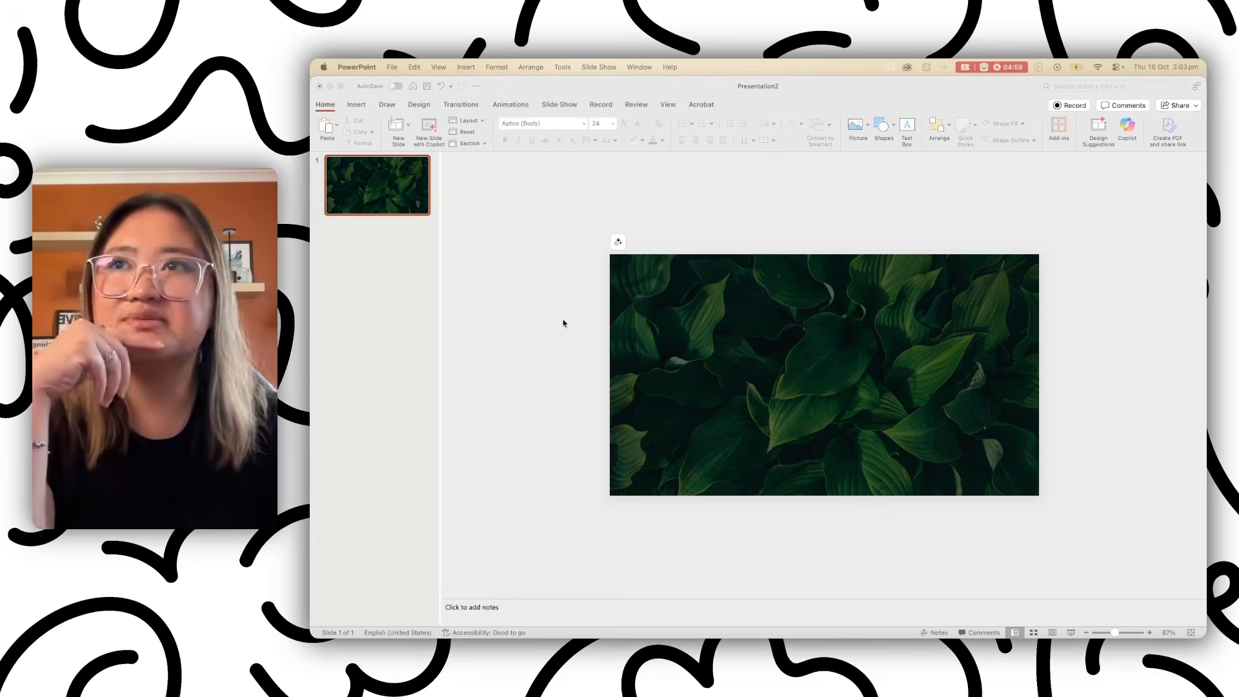
Apply the Blur artistic effect to the leafy background picture.
click(619, 291)
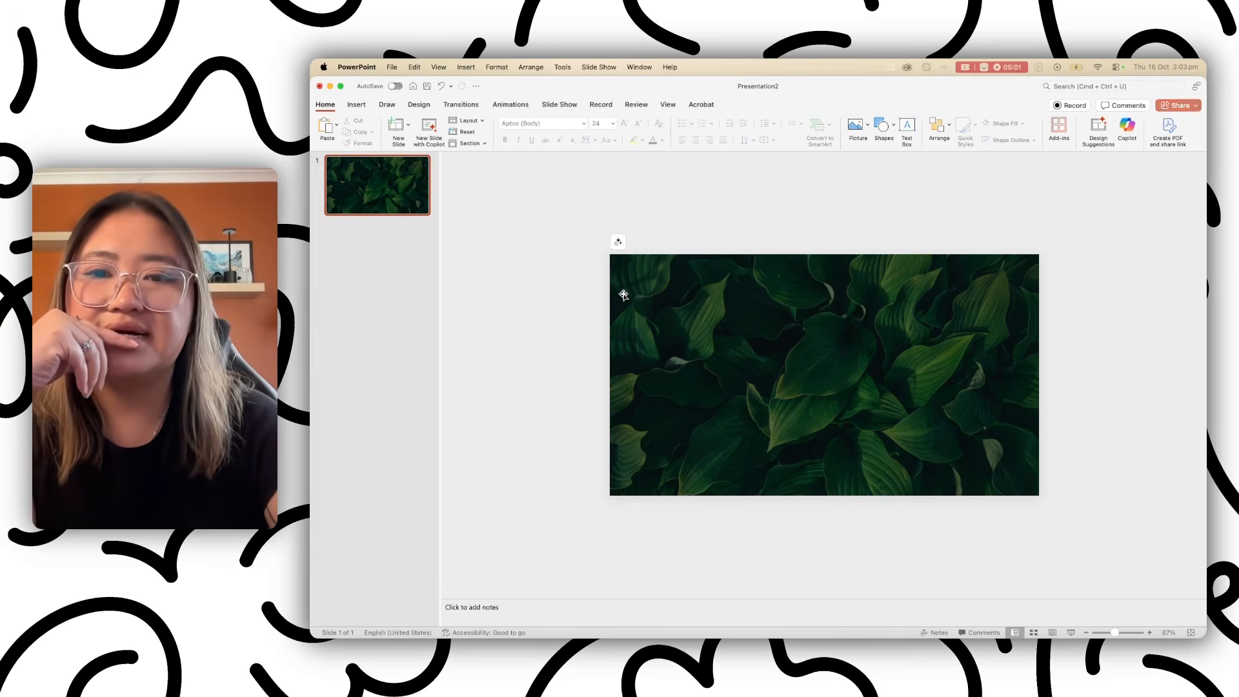
click(685, 298)
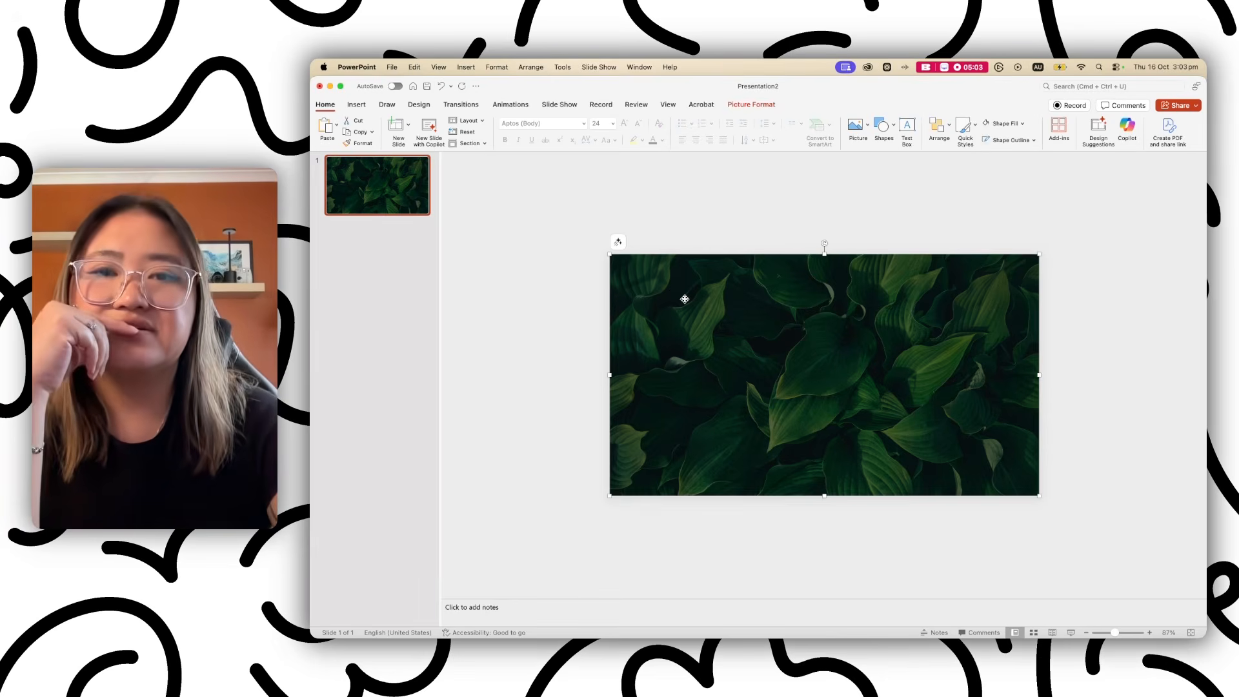
click(736, 106)
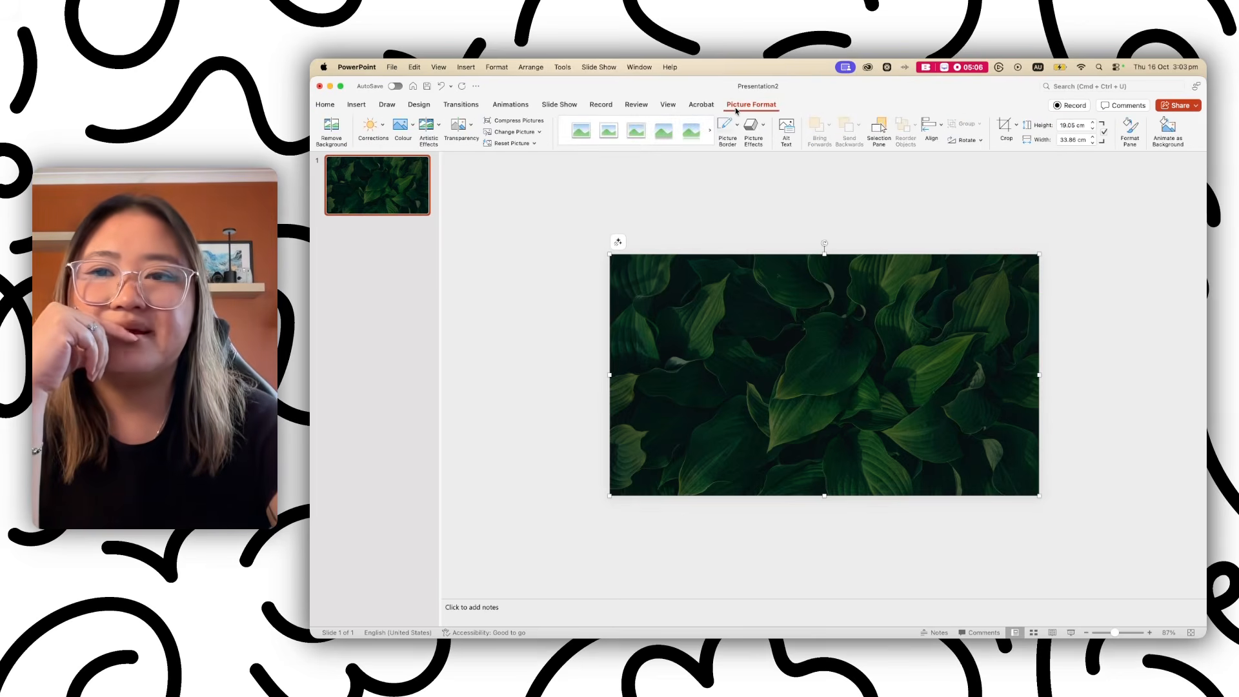
click(437, 127)
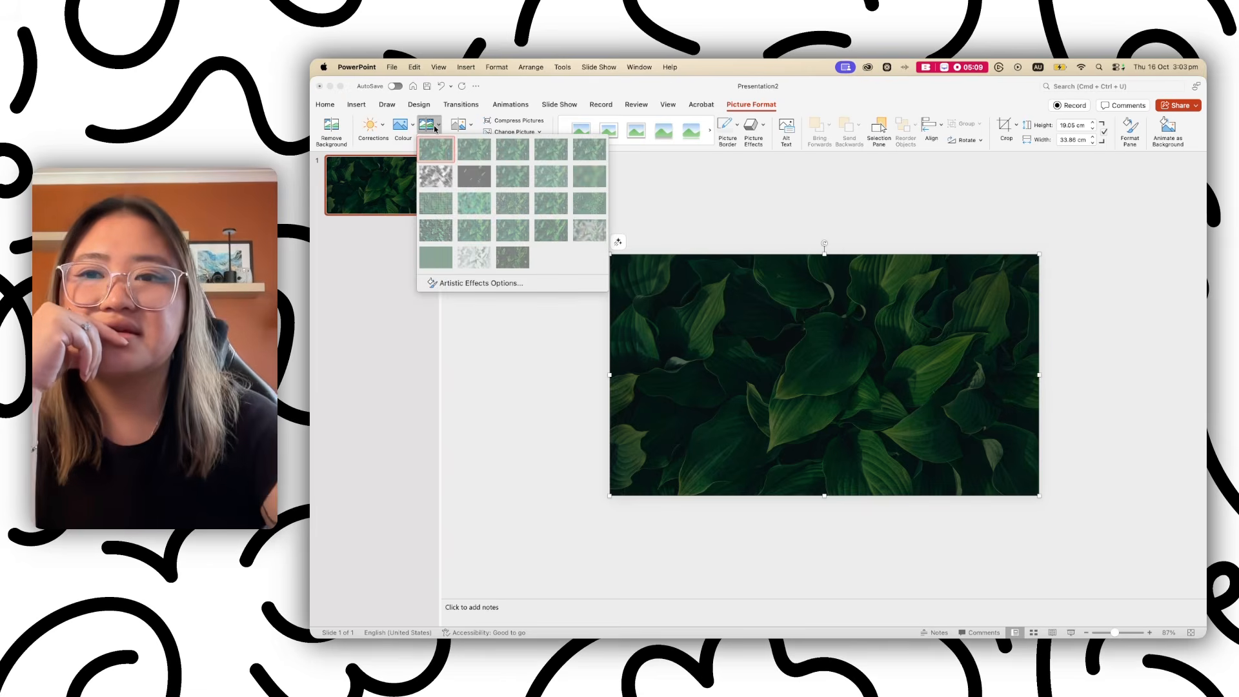
click(590, 187)
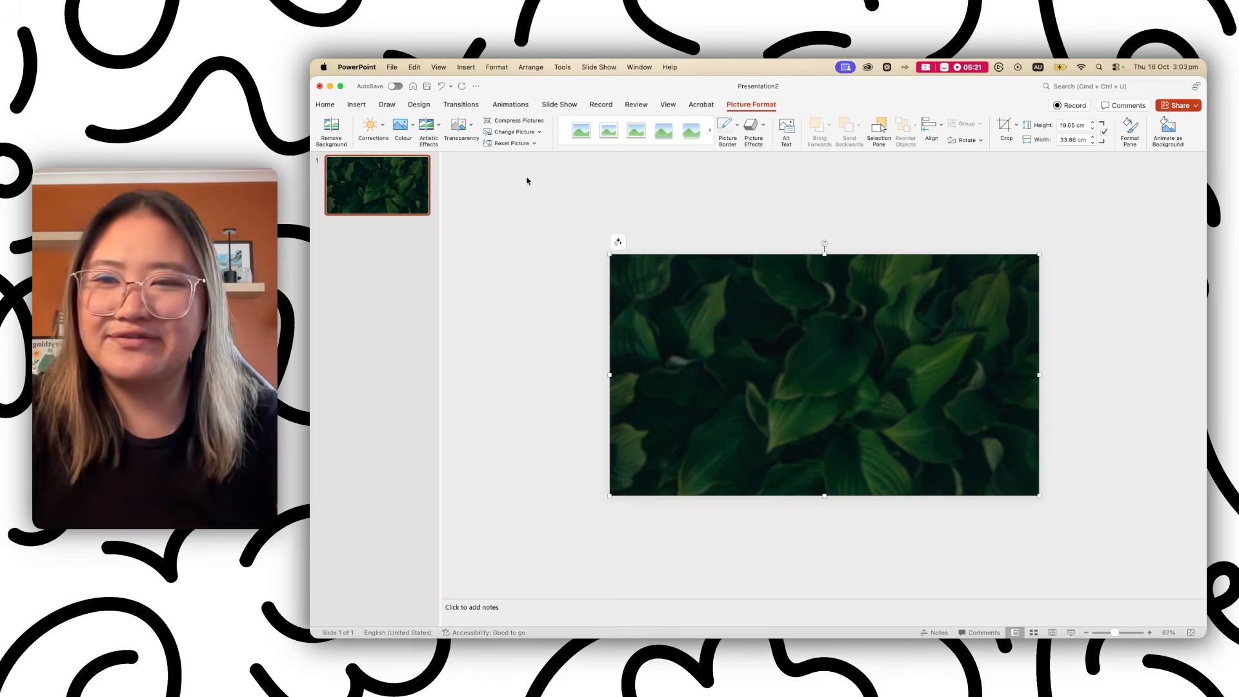
Set the blur radius to 46 in Artistic Effects Options.
click(437, 128)
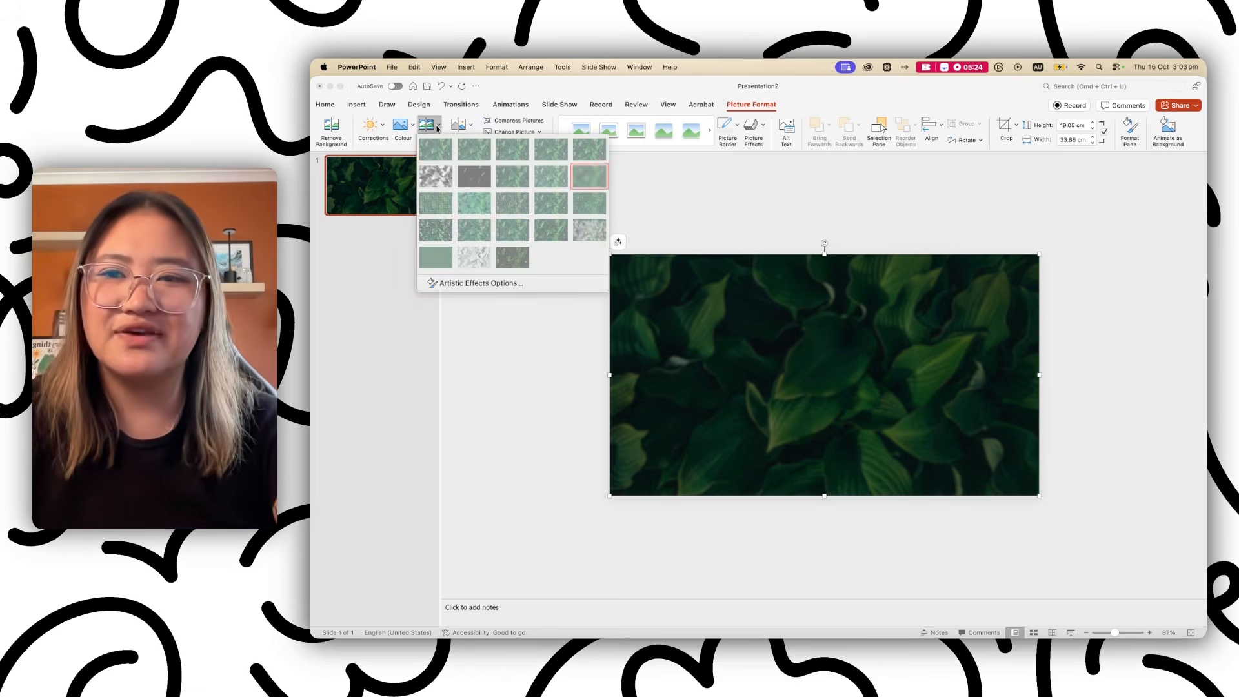
click(499, 284)
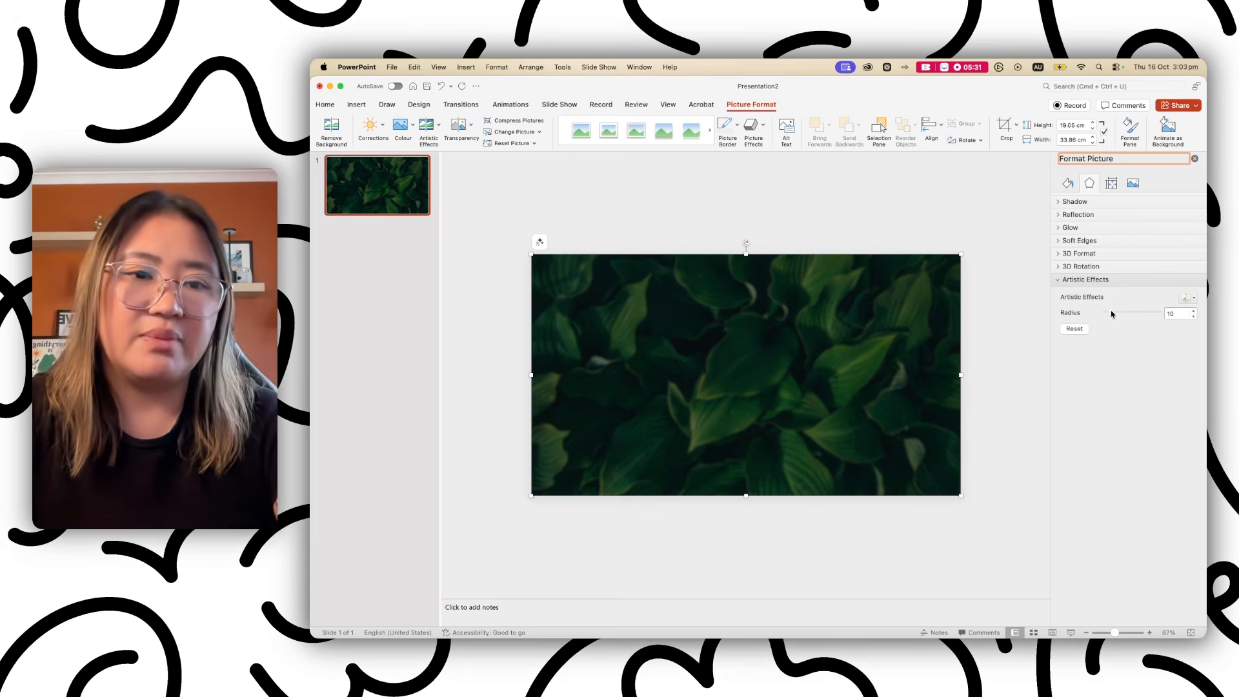
drag(1116, 315, 1175, 316)
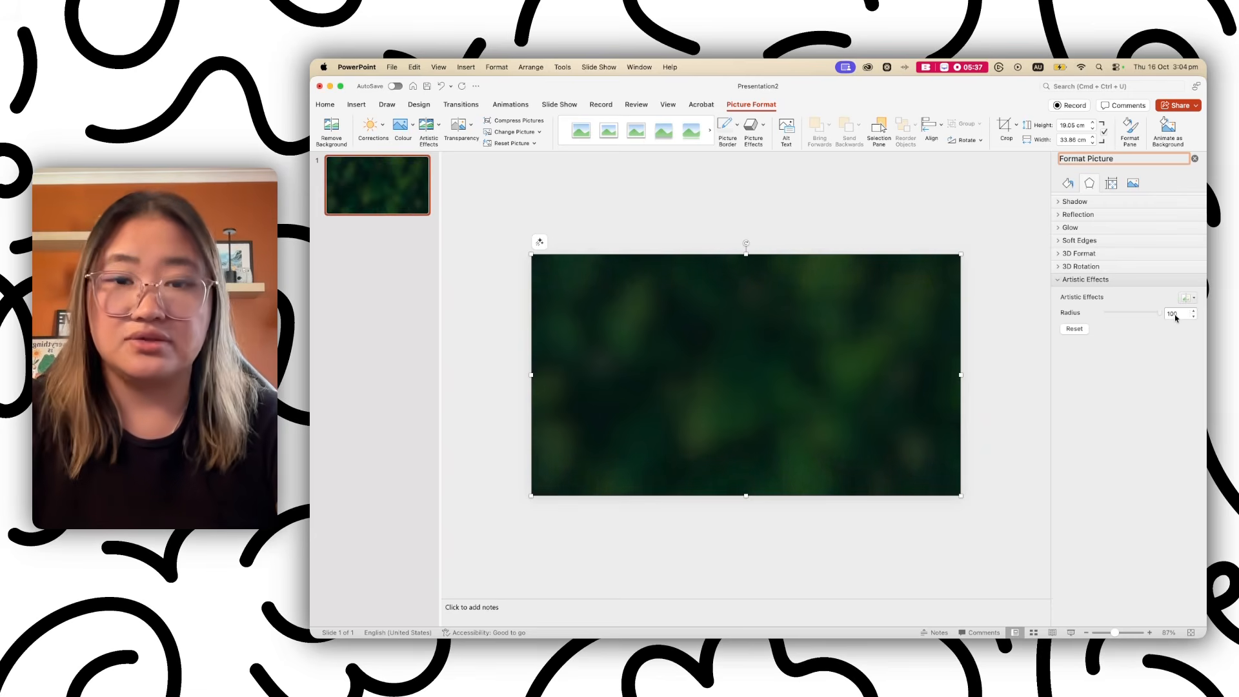
drag(1175, 316, 1128, 314)
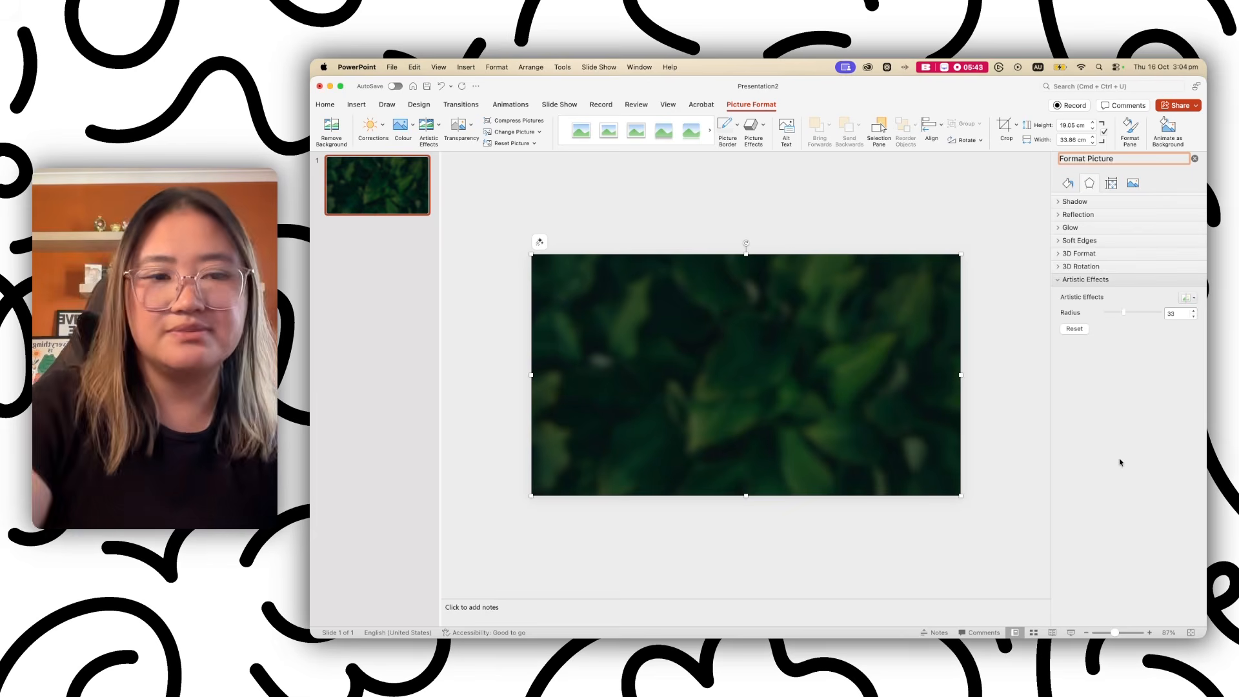
Deselect the blurred picture and close the Format Background pane.
click(991, 413)
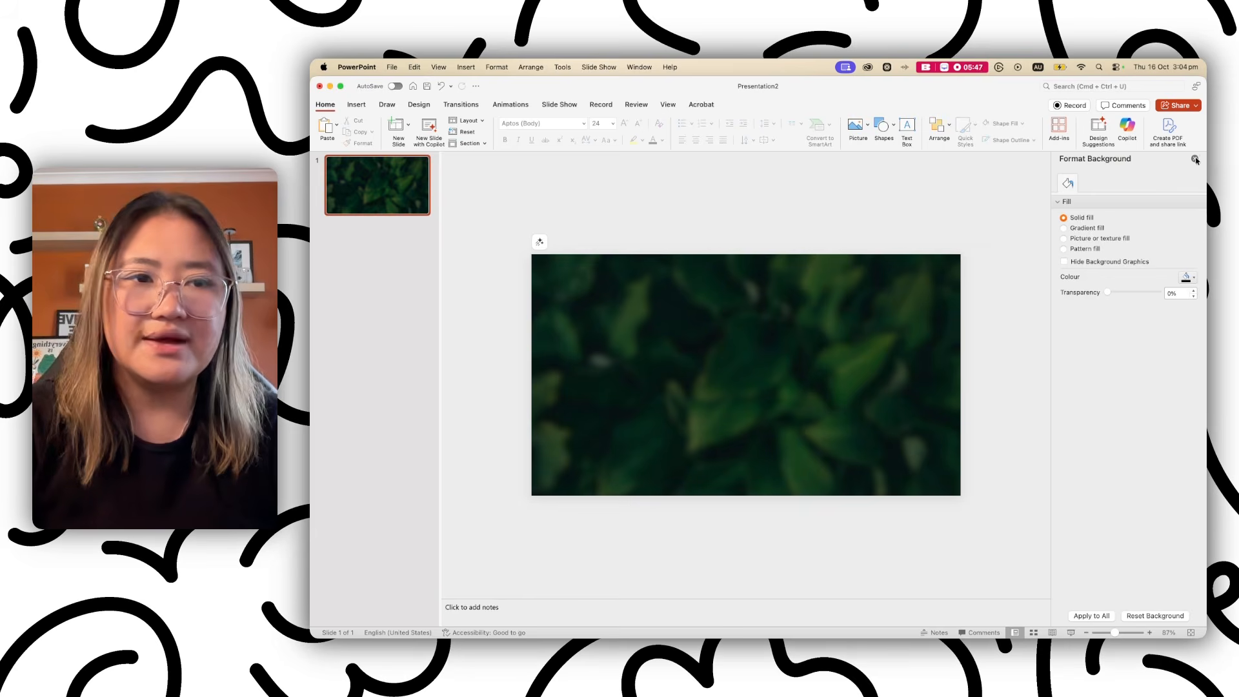
click(1194, 159)
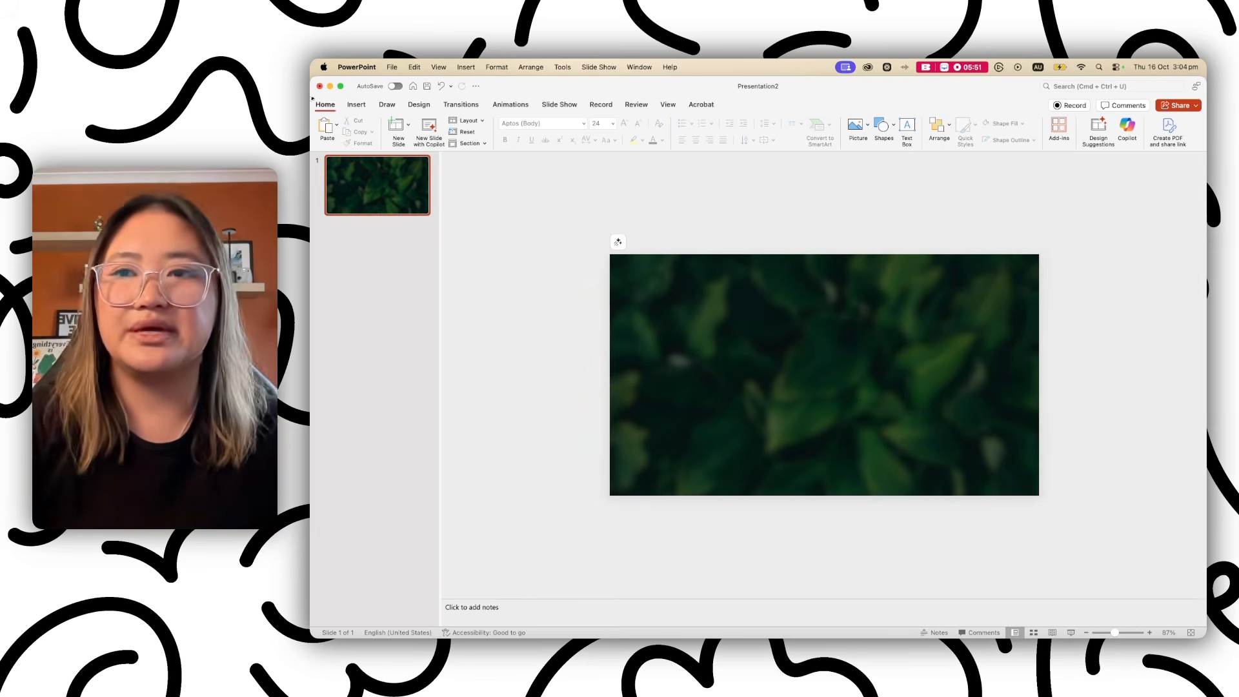
Draw a rounded rectangle across the slide centre and reduce its corner rounding.
click(359, 105)
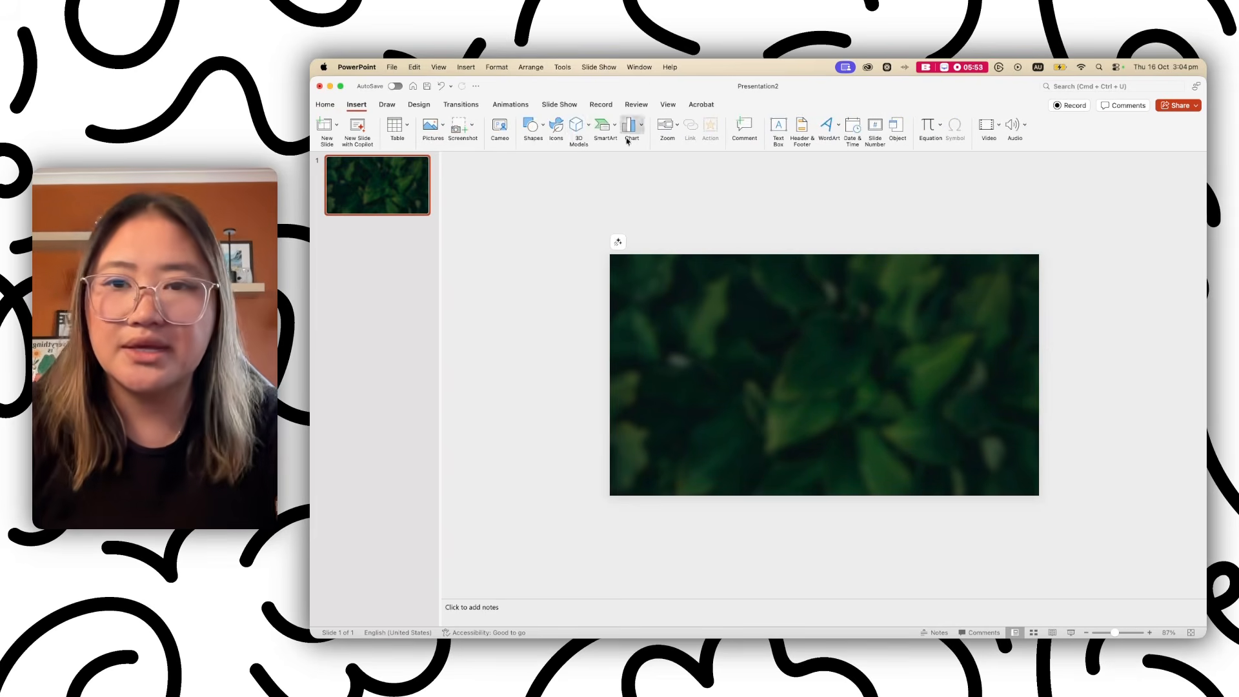
click(538, 132)
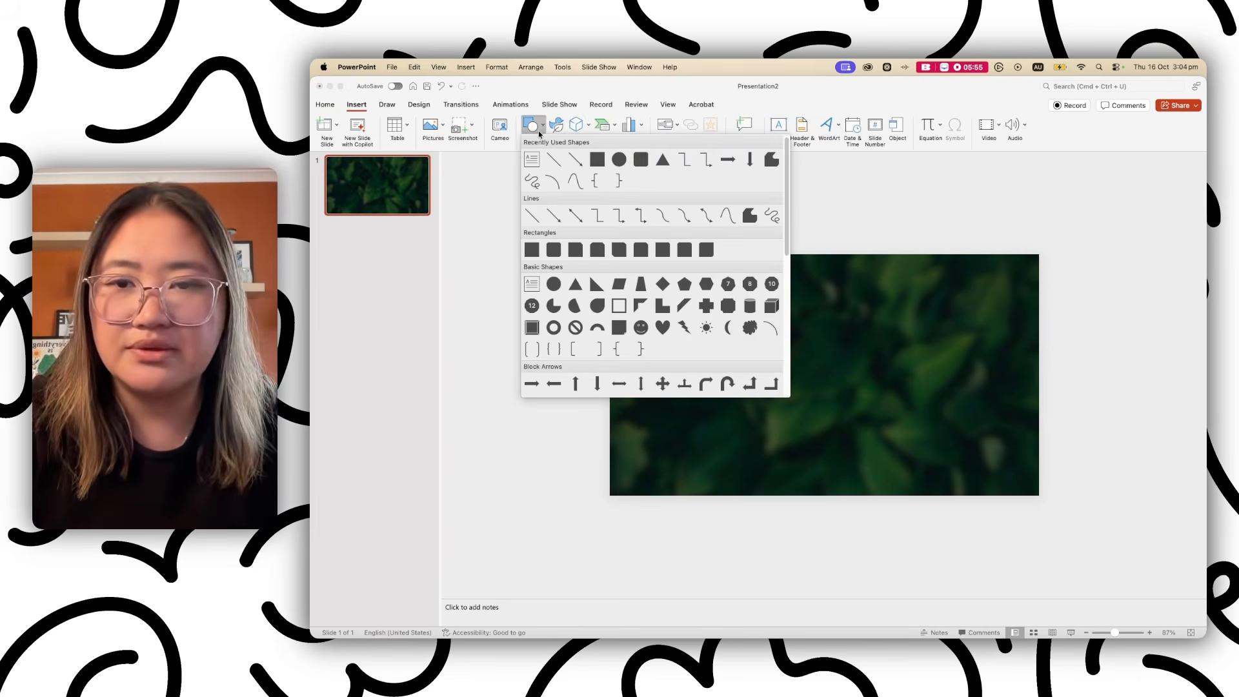
click(642, 161)
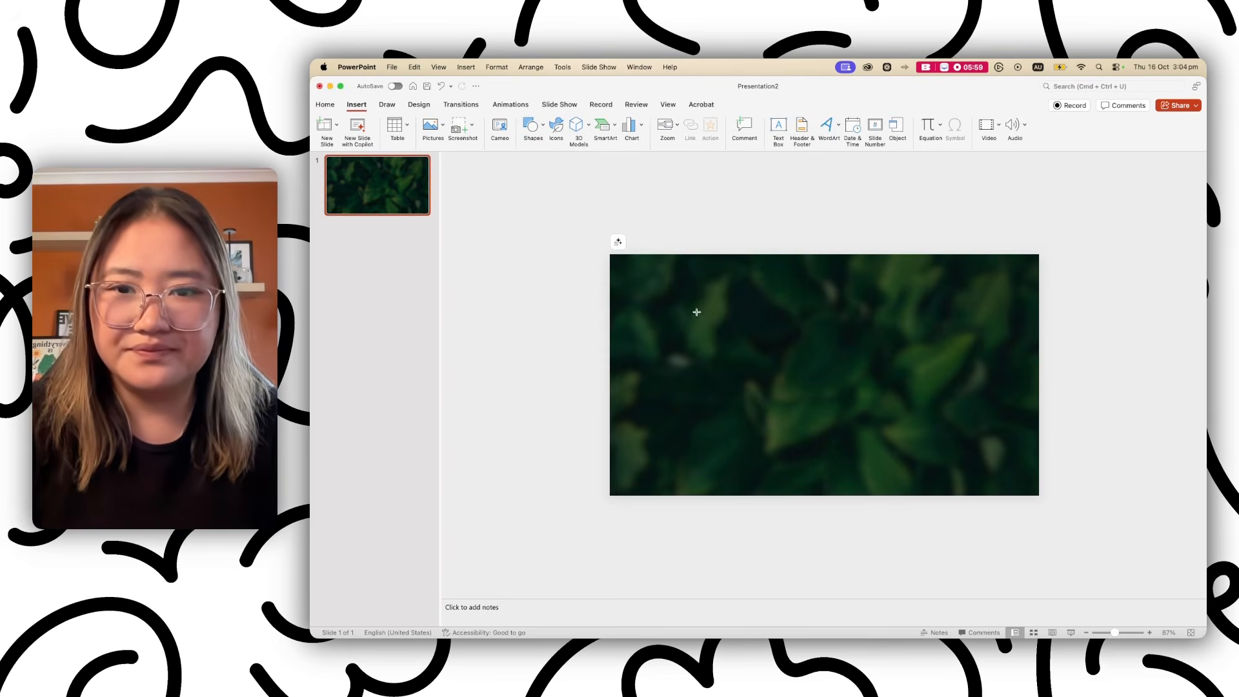
mouse_move(663, 285)
mouse_down()
mouse_move(962, 428)
mouse_move(998, 464)
mouse_move(982, 462)
mouse_up()
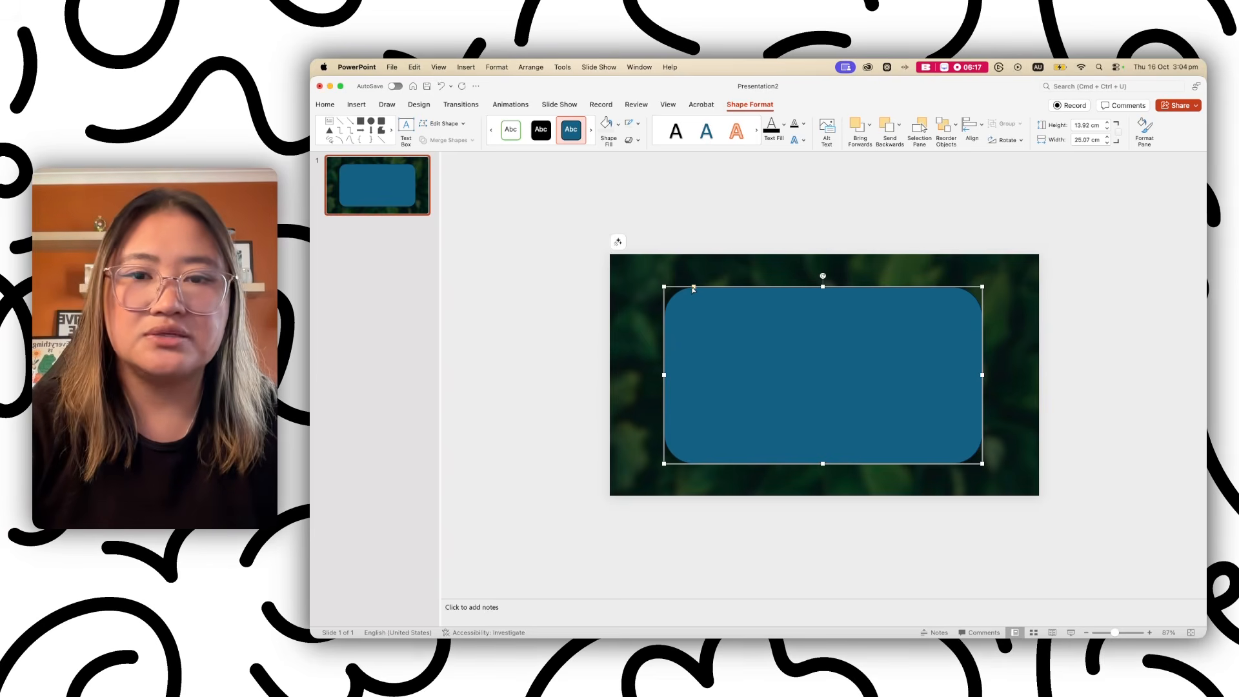
drag(693, 288, 675, 284)
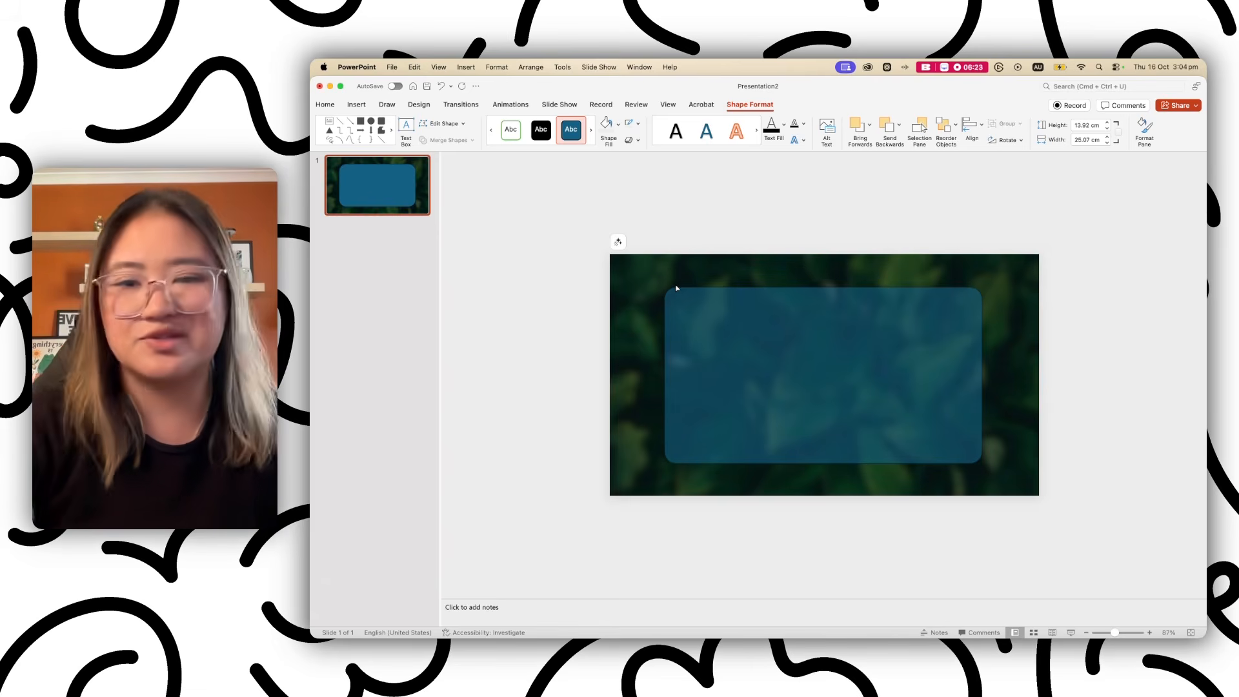
drag(677, 288, 676, 287)
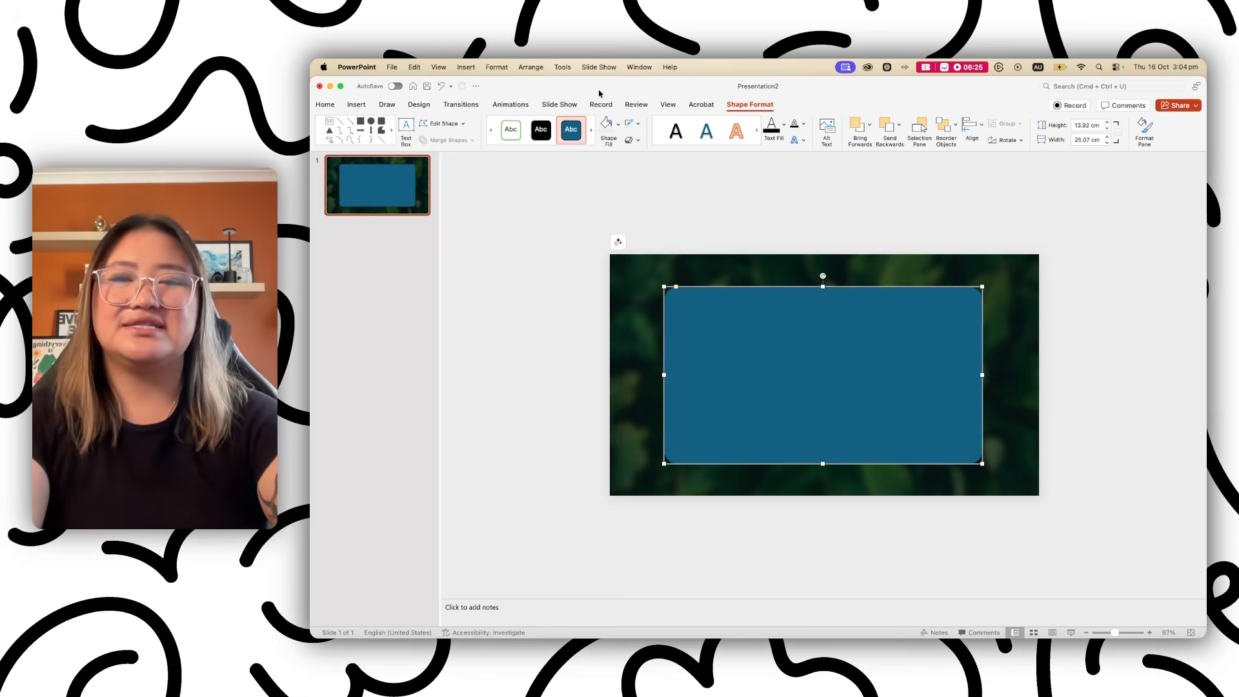
Fill the rounded rectangle with white and set its outline to No Outline.
click(617, 127)
click(607, 187)
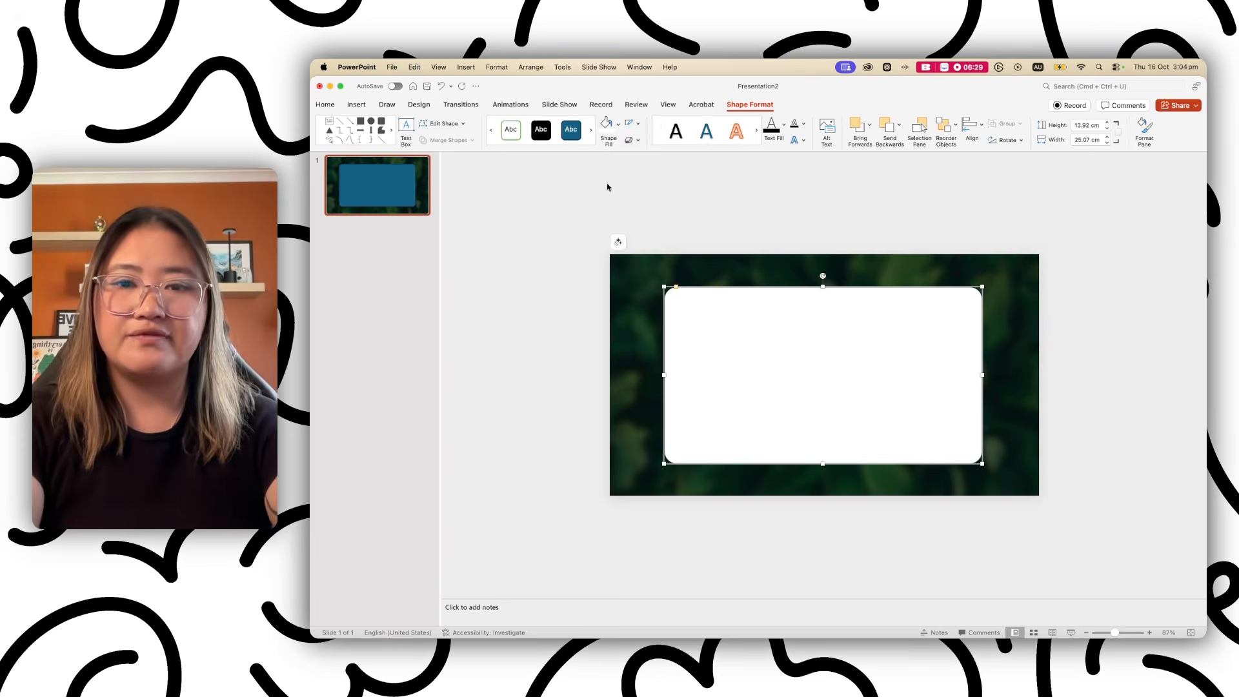
click(637, 124)
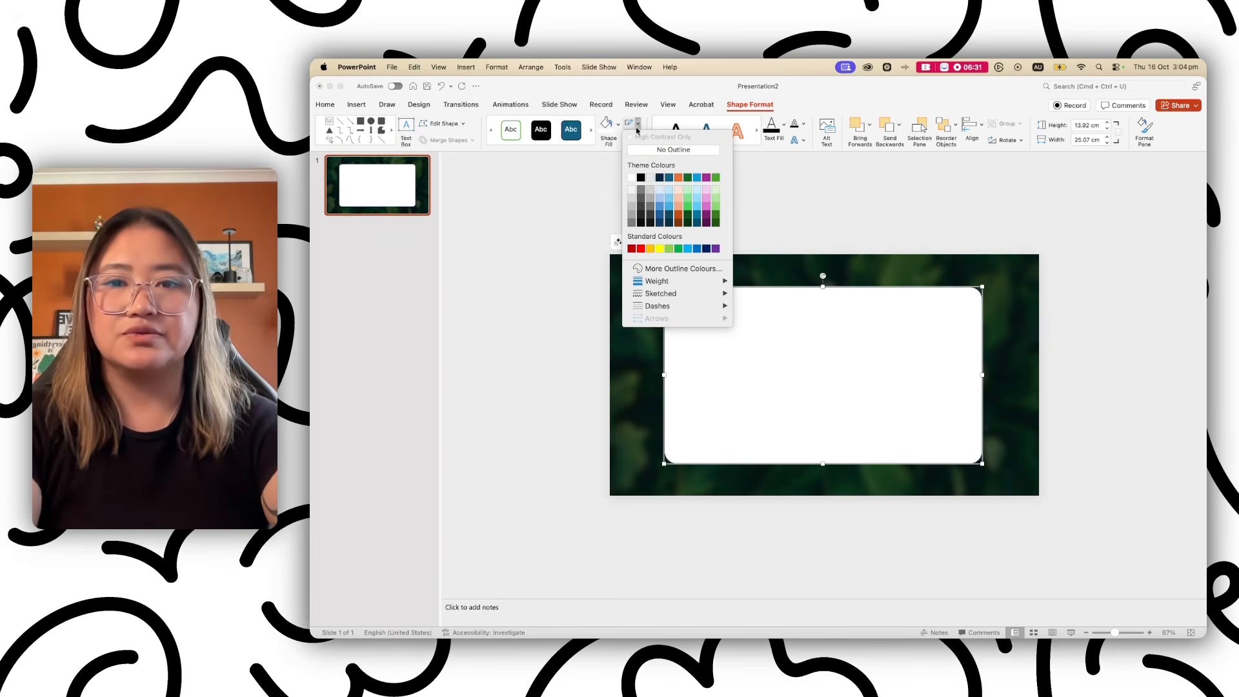
click(673, 149)
click(513, 369)
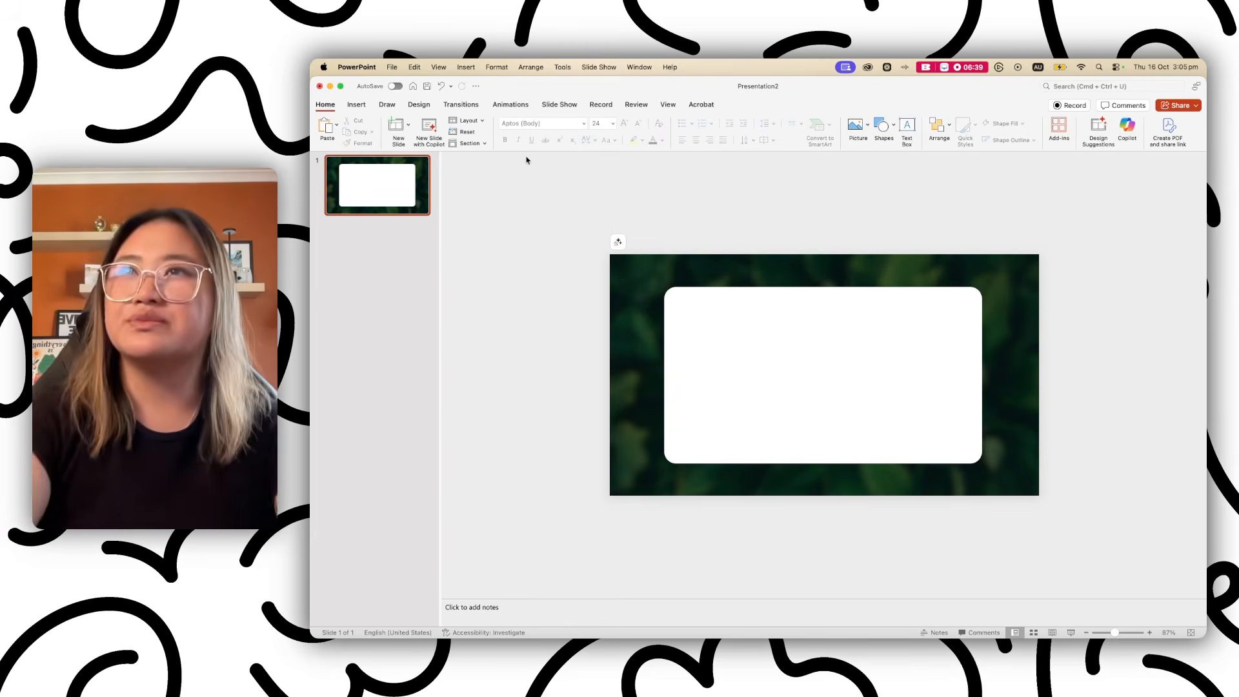
click(358, 107)
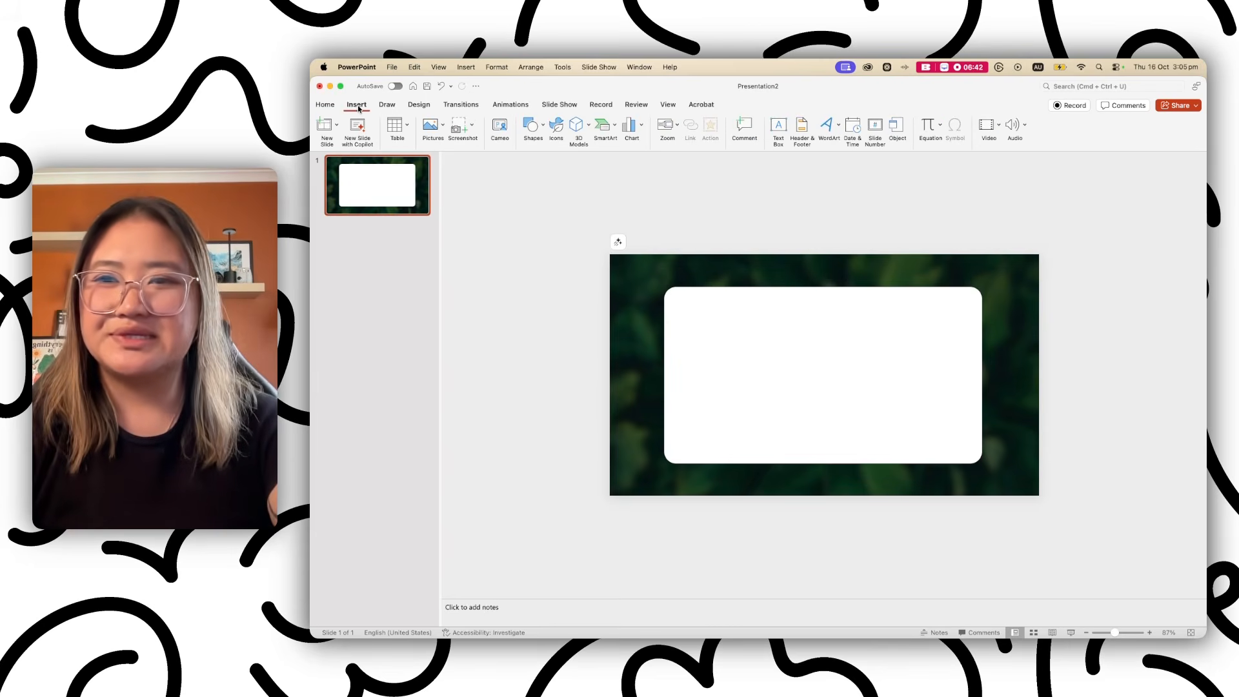
Search the stock photos for 'nature'.
click(557, 127)
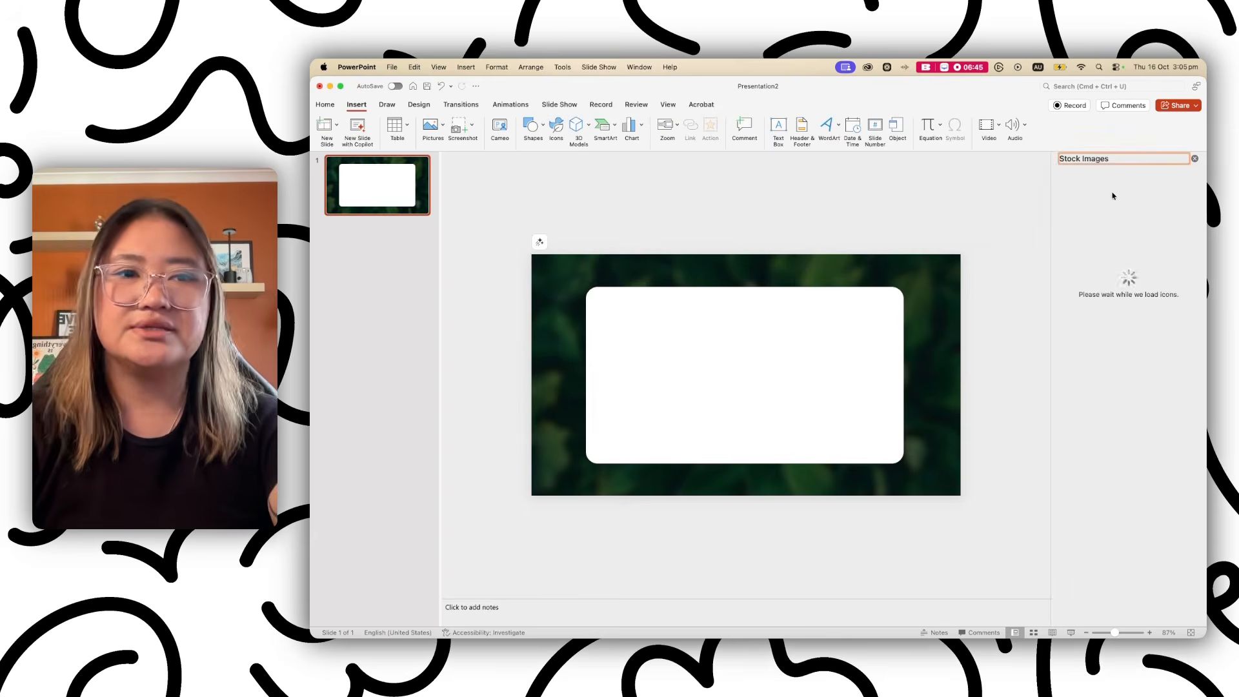
click(1086, 186)
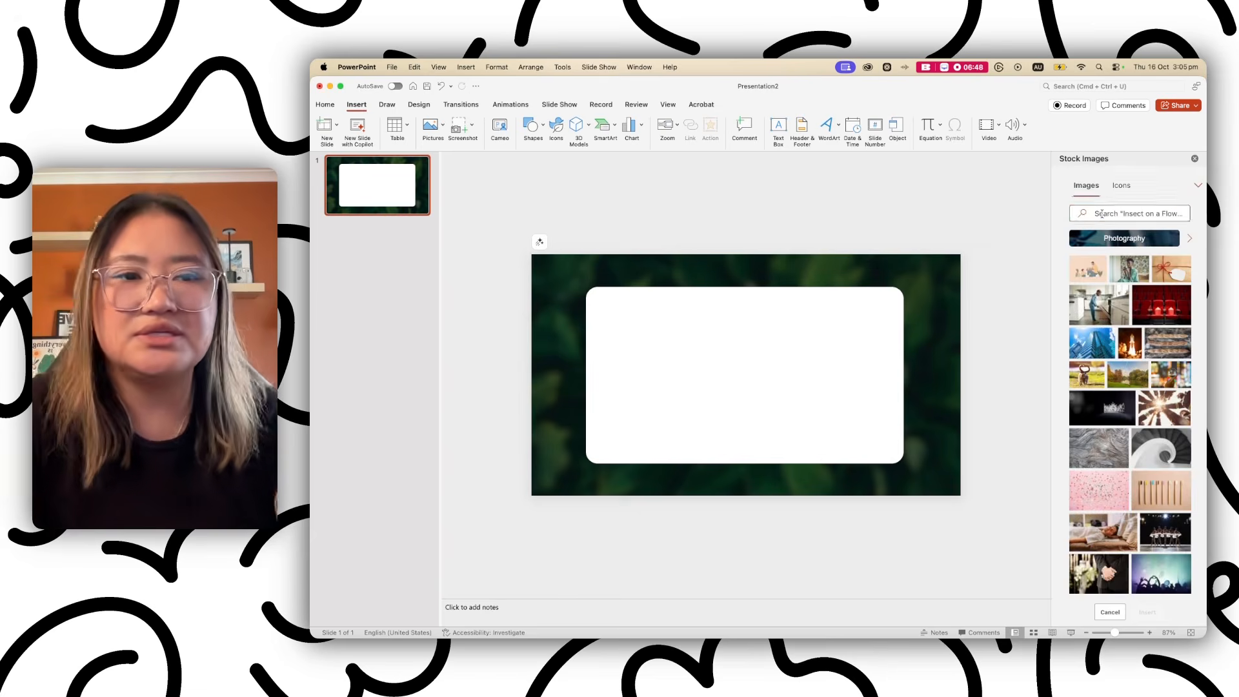
click(1102, 214)
text(nature)
key(Return)
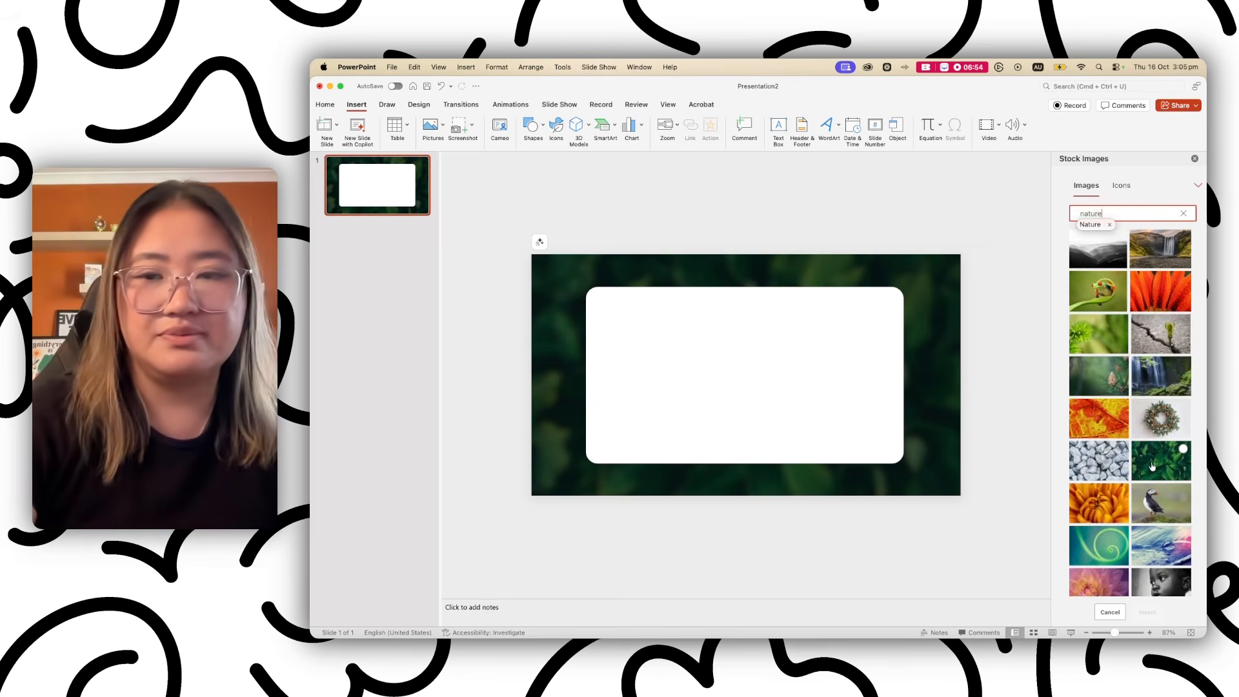
Insert the dark green leaf photo and drag it onto the white card.
click(1151, 466)
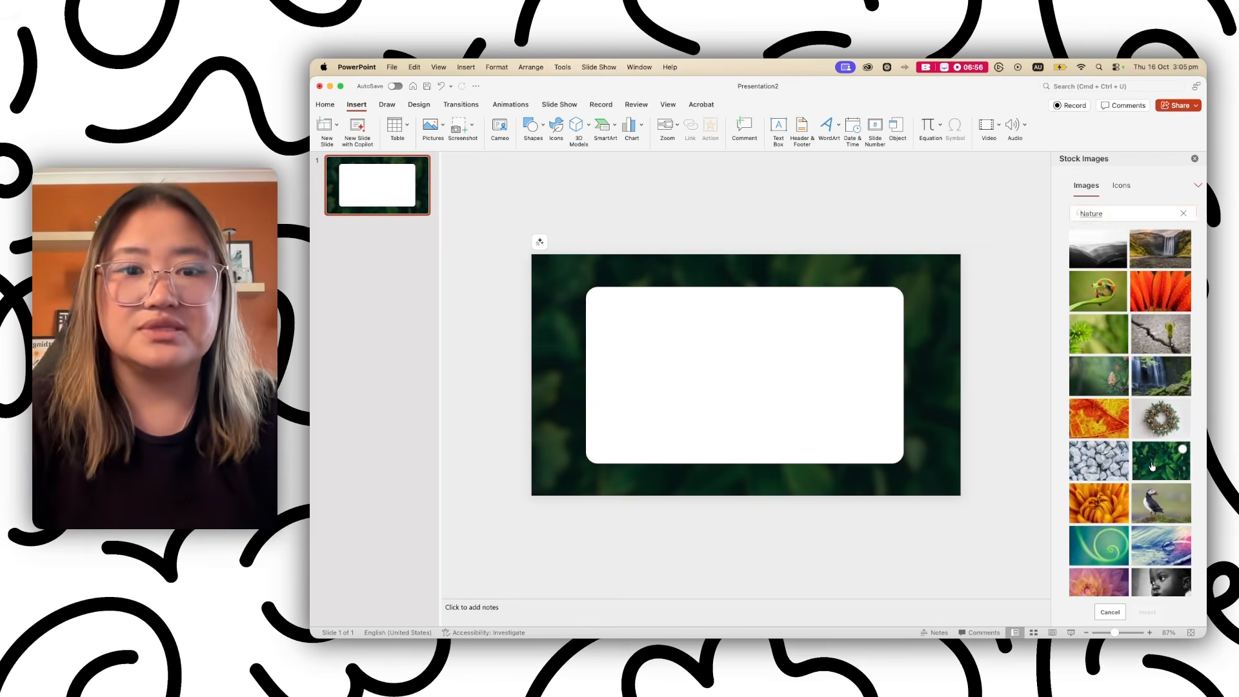
click(1150, 610)
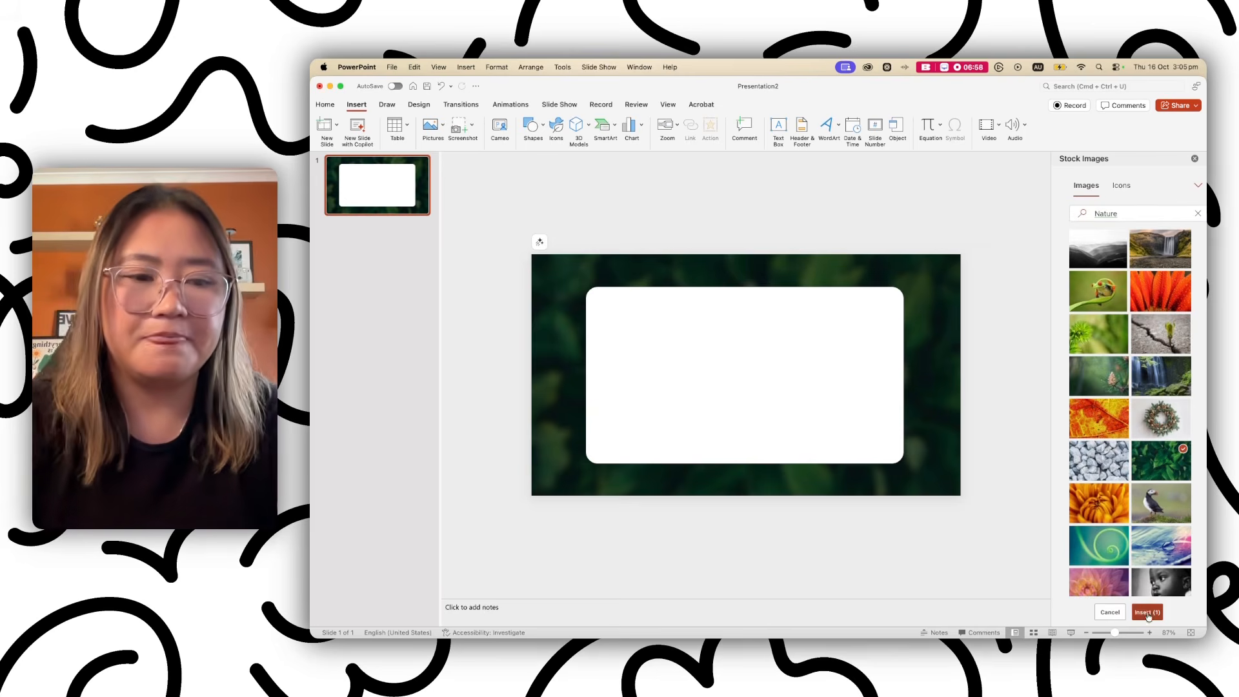
drag(681, 324, 714, 369)
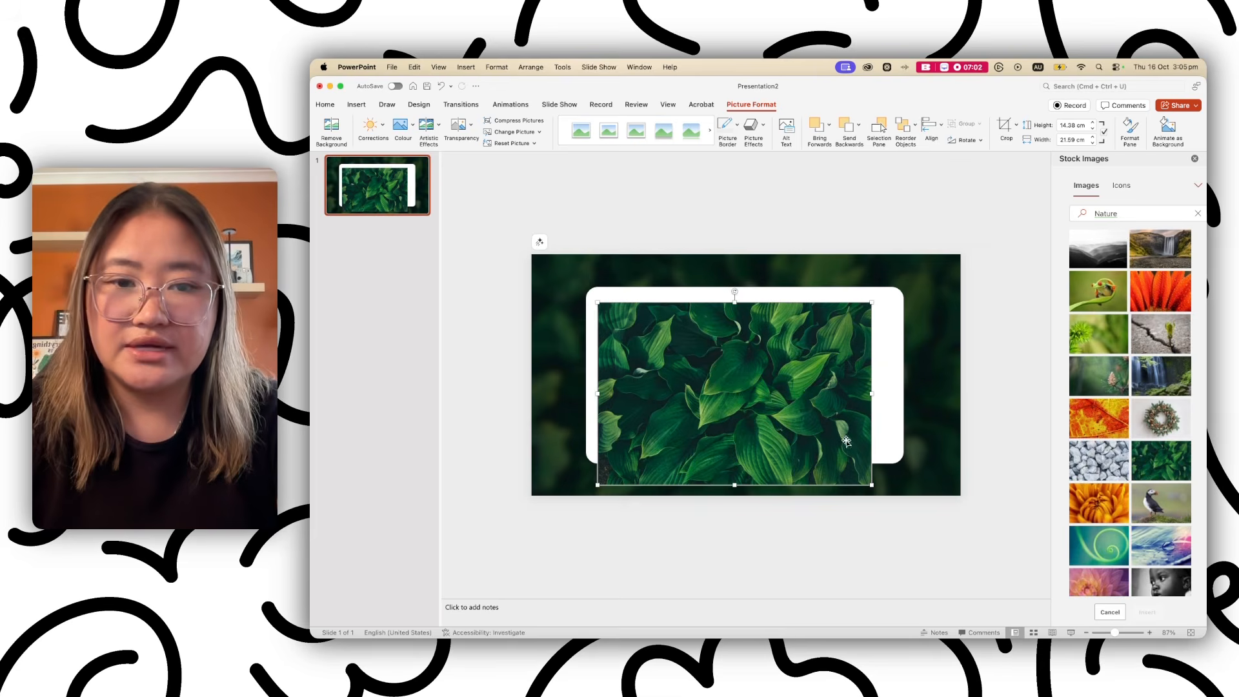
Resize the leaf picture so it spans the width of the white card.
drag(871, 484, 855, 474)
drag(727, 474, 727, 354)
drag(854, 328, 891, 328)
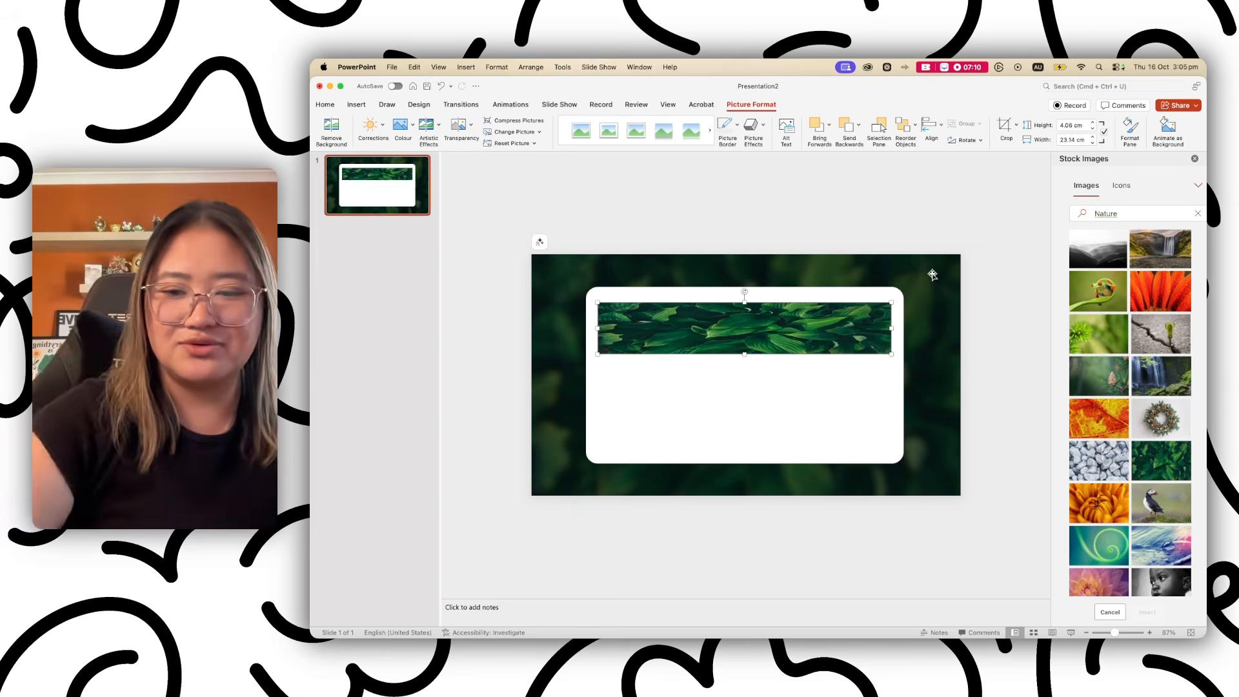
key(super+z)
key(super+z)
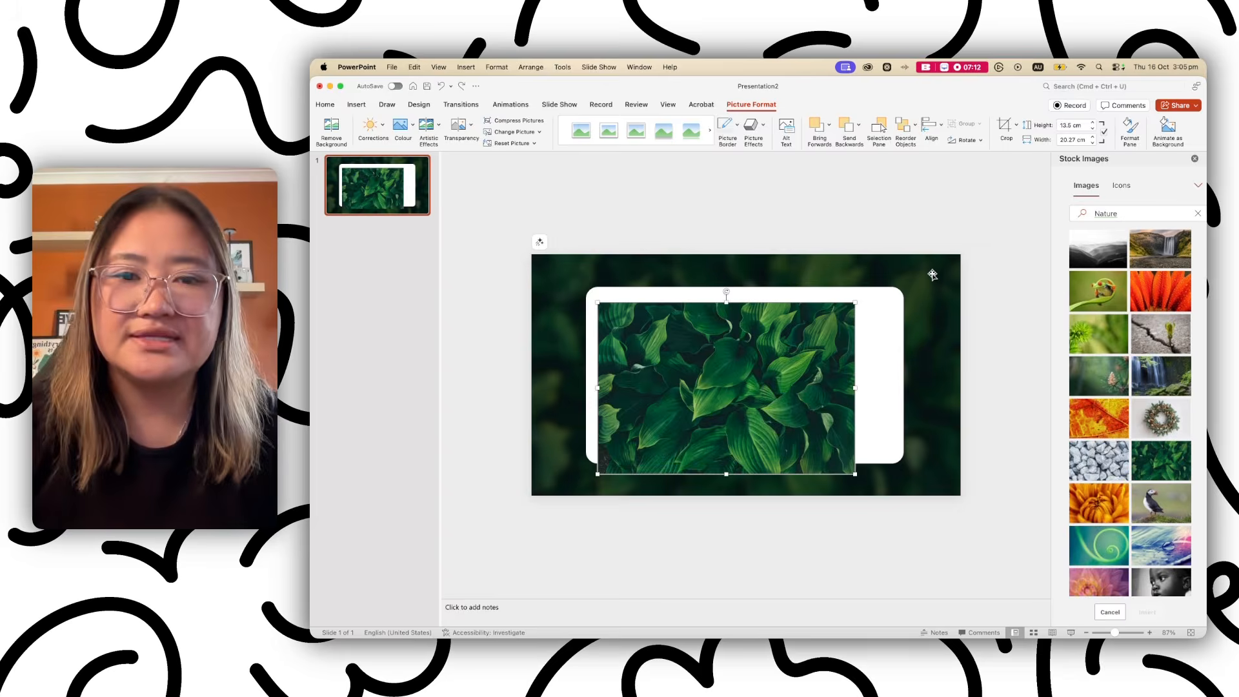
drag(856, 475, 890, 496)
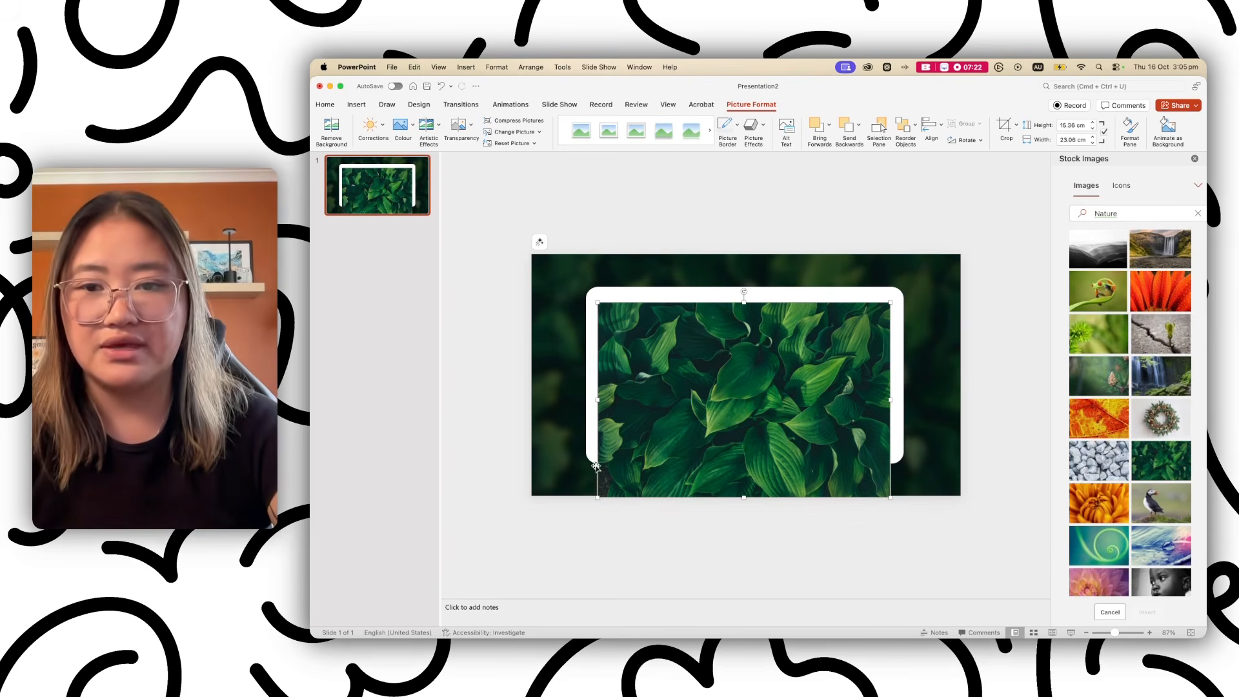
Crop away the picture's lower part, leaving a thin banner about 4.43 cm high.
click(1006, 127)
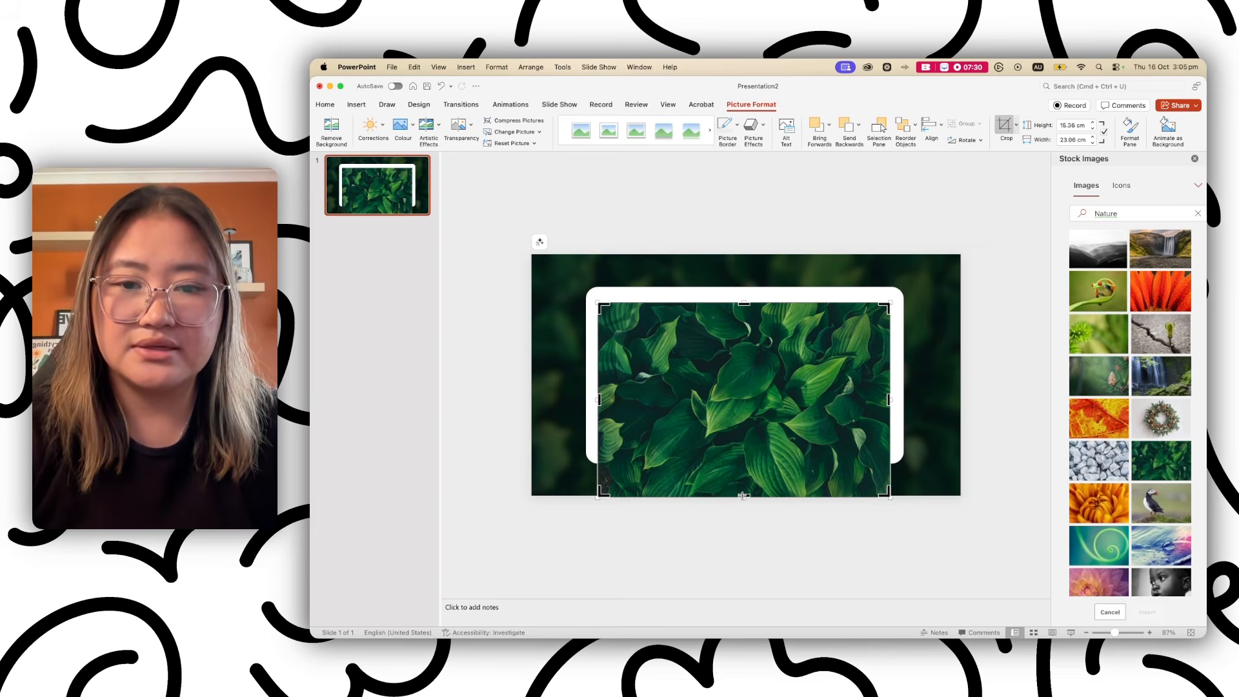
drag(742, 495, 740, 358)
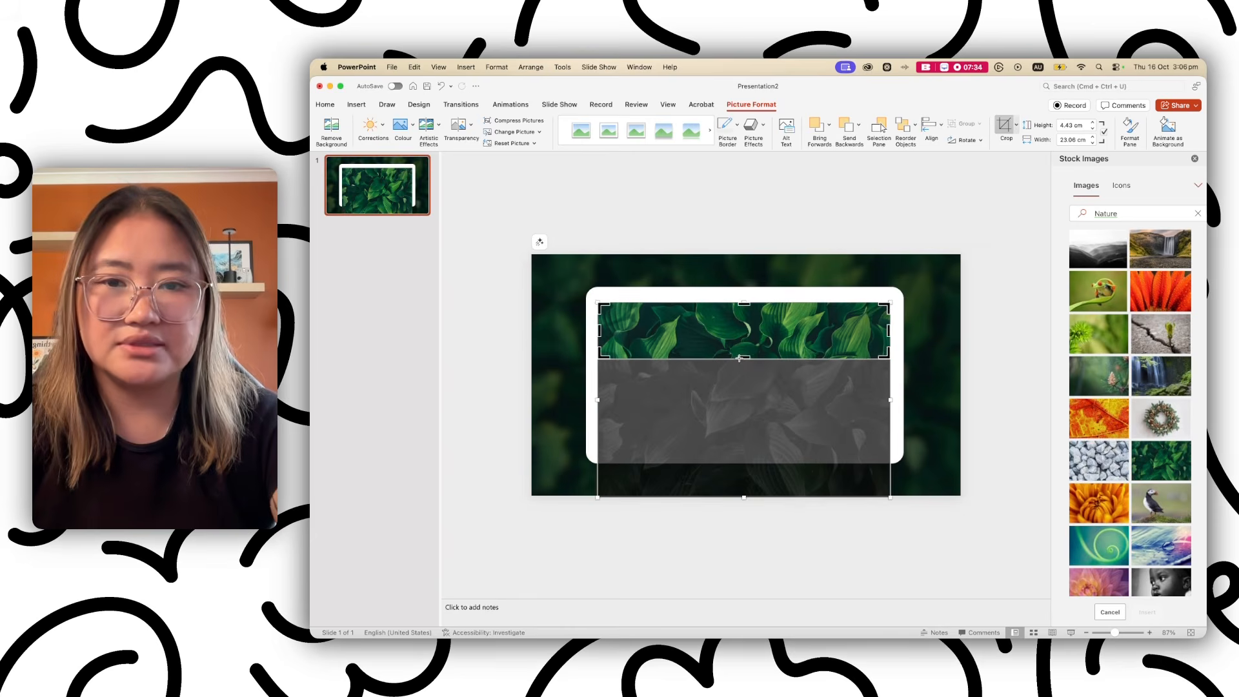
click(973, 381)
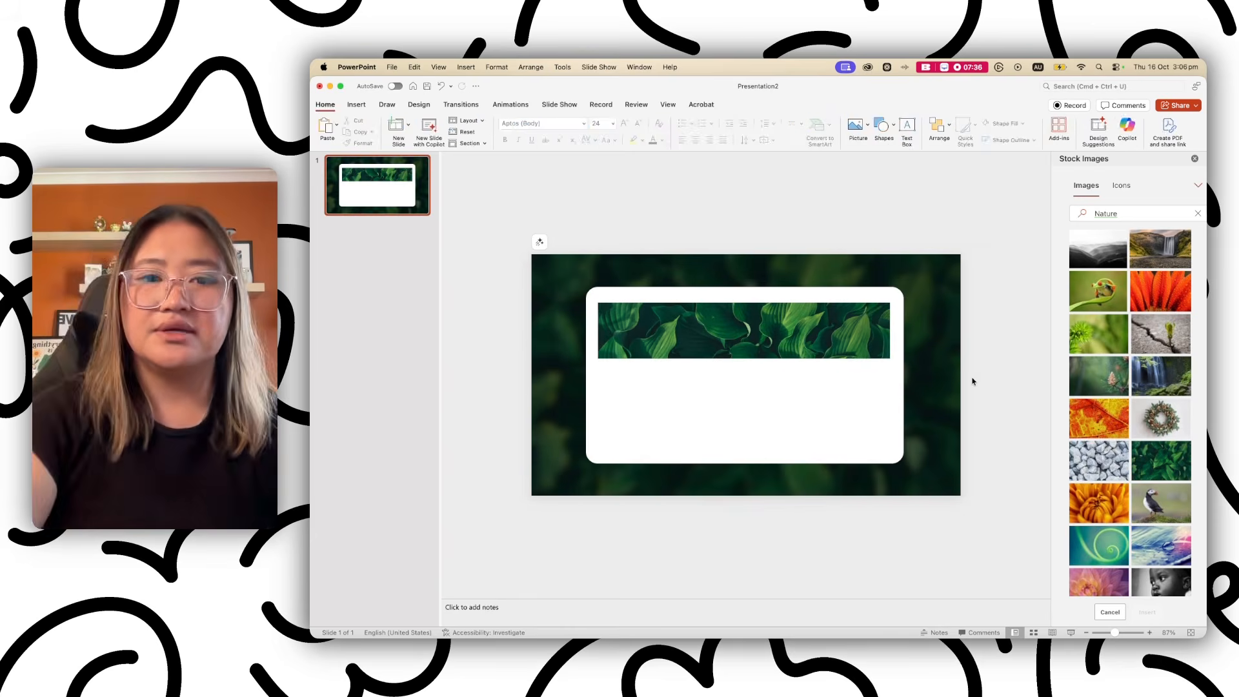
click(863, 329)
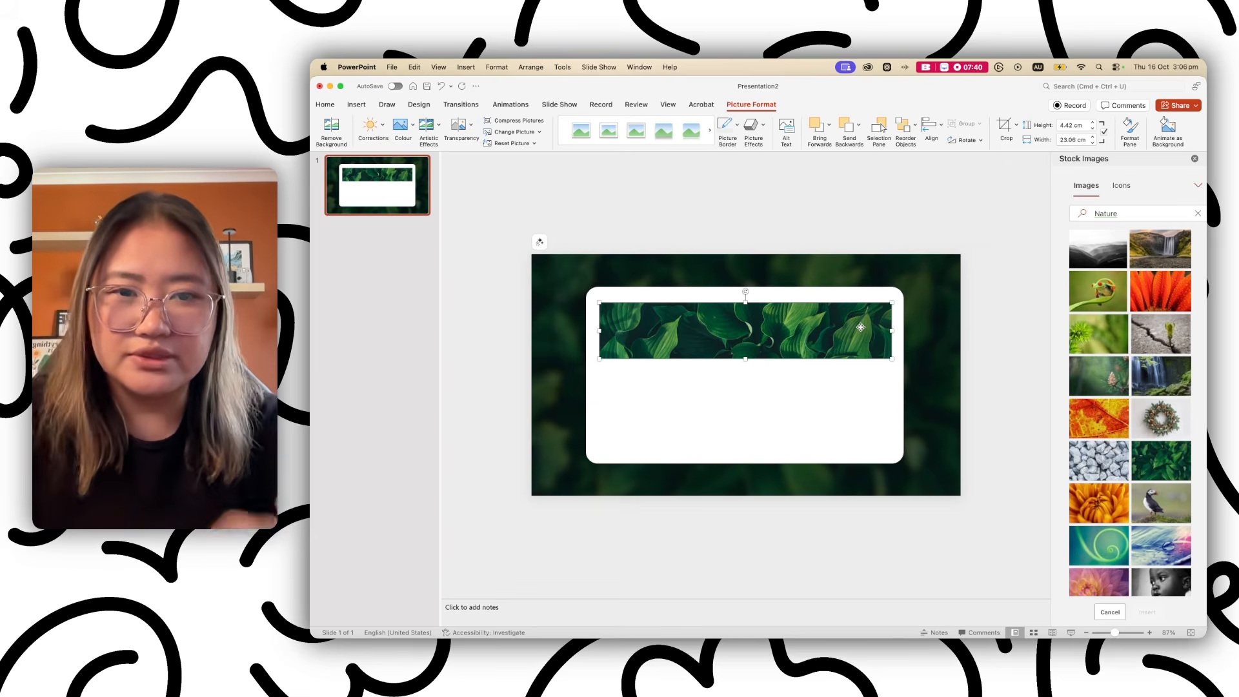
click(1008, 343)
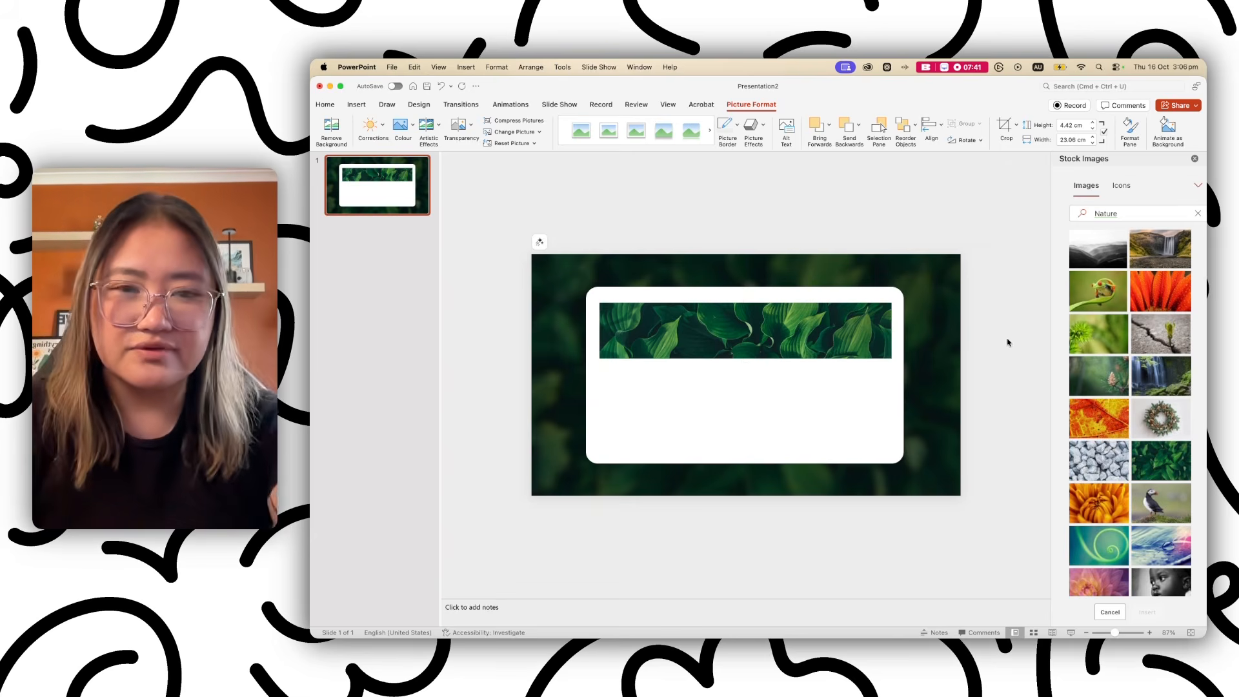
click(765, 342)
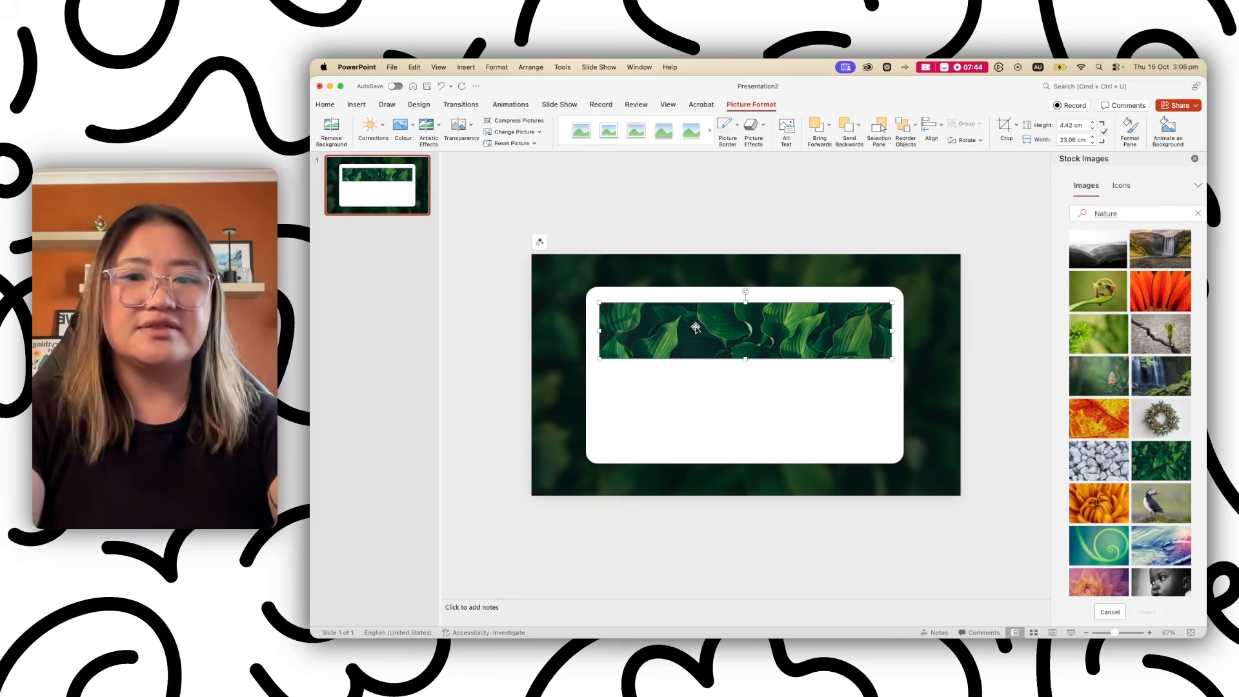
click(679, 384)
click(651, 354)
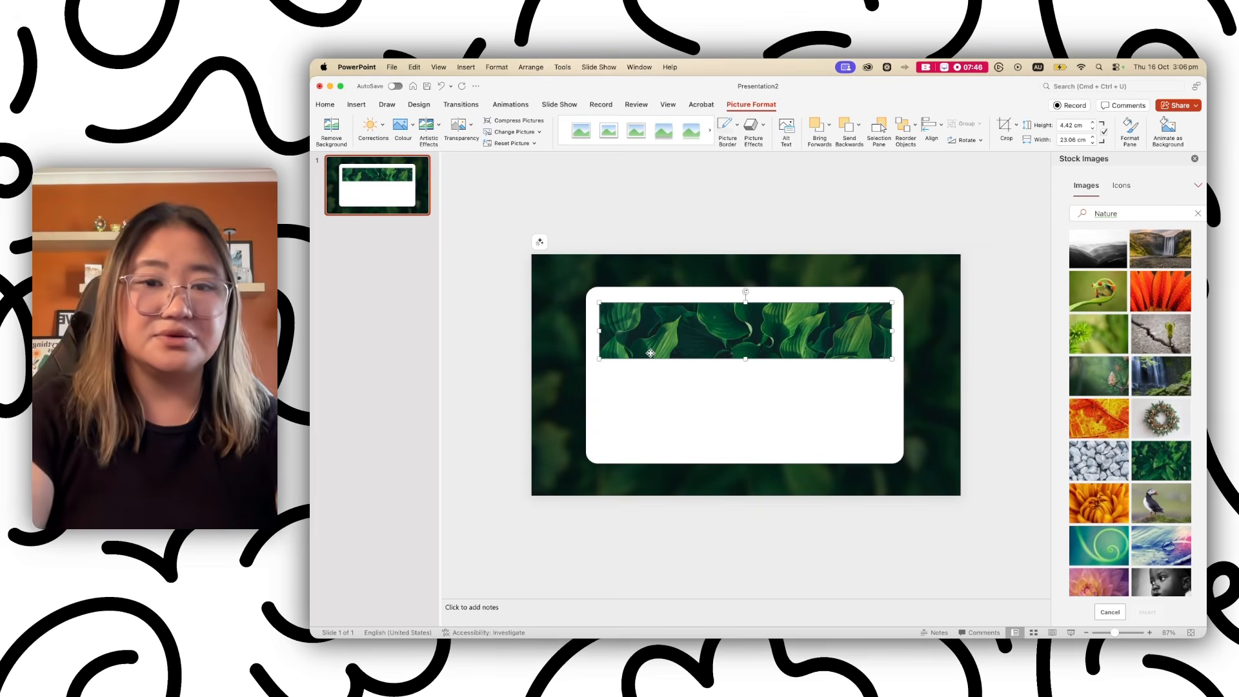
click(944, 359)
click(836, 318)
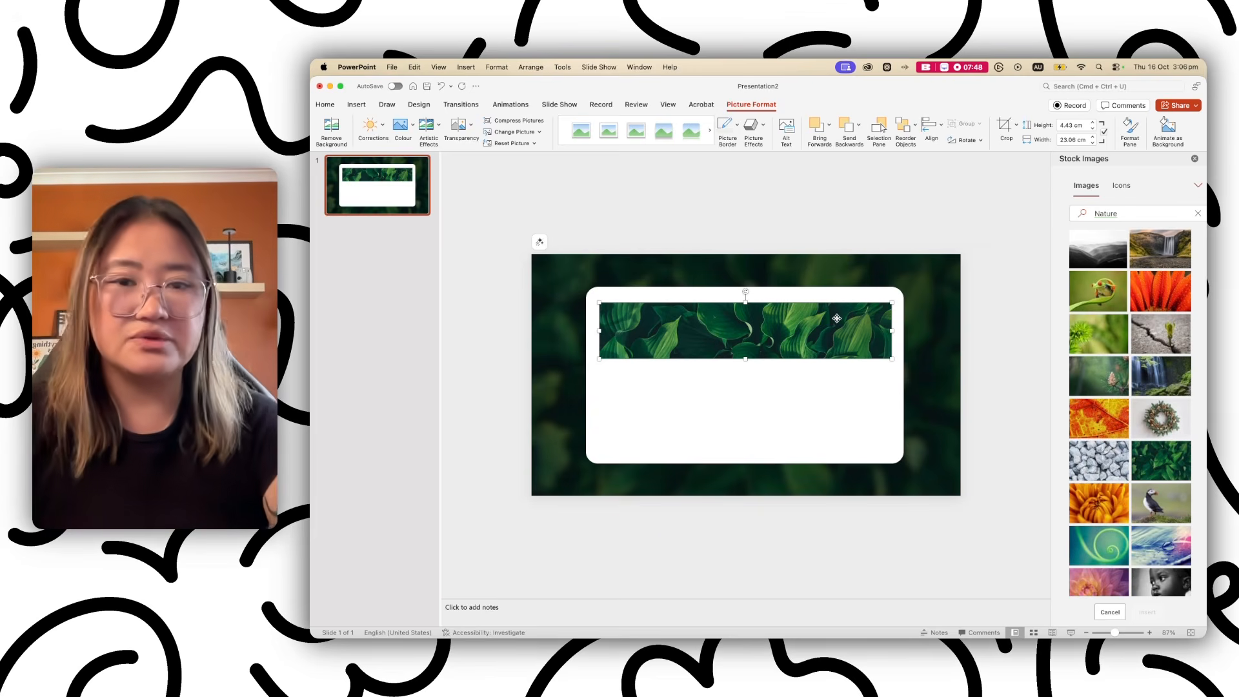
click(701, 295)
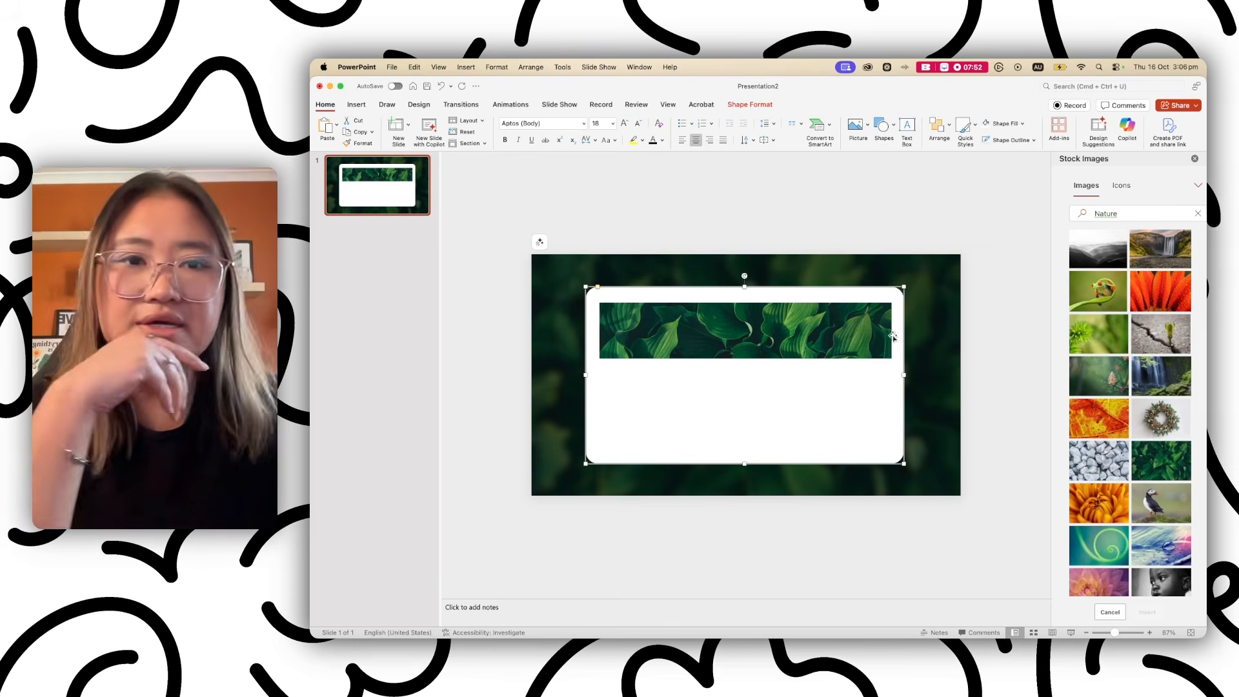
click(841, 326)
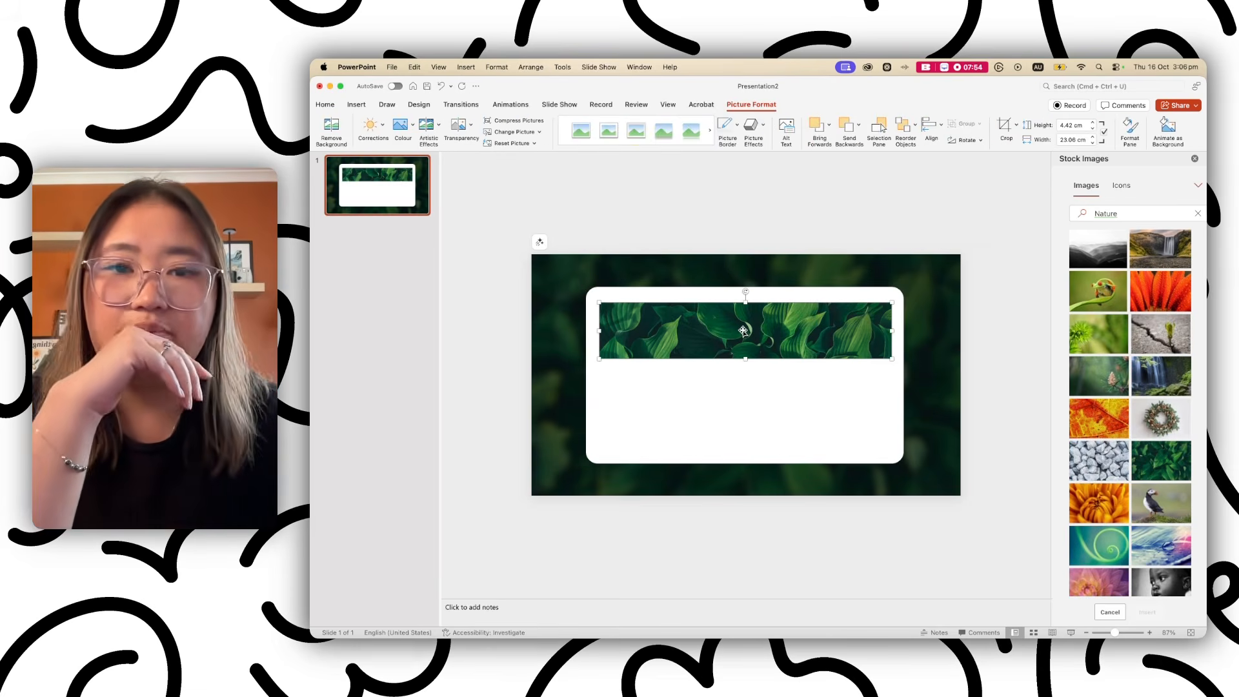
click(1015, 129)
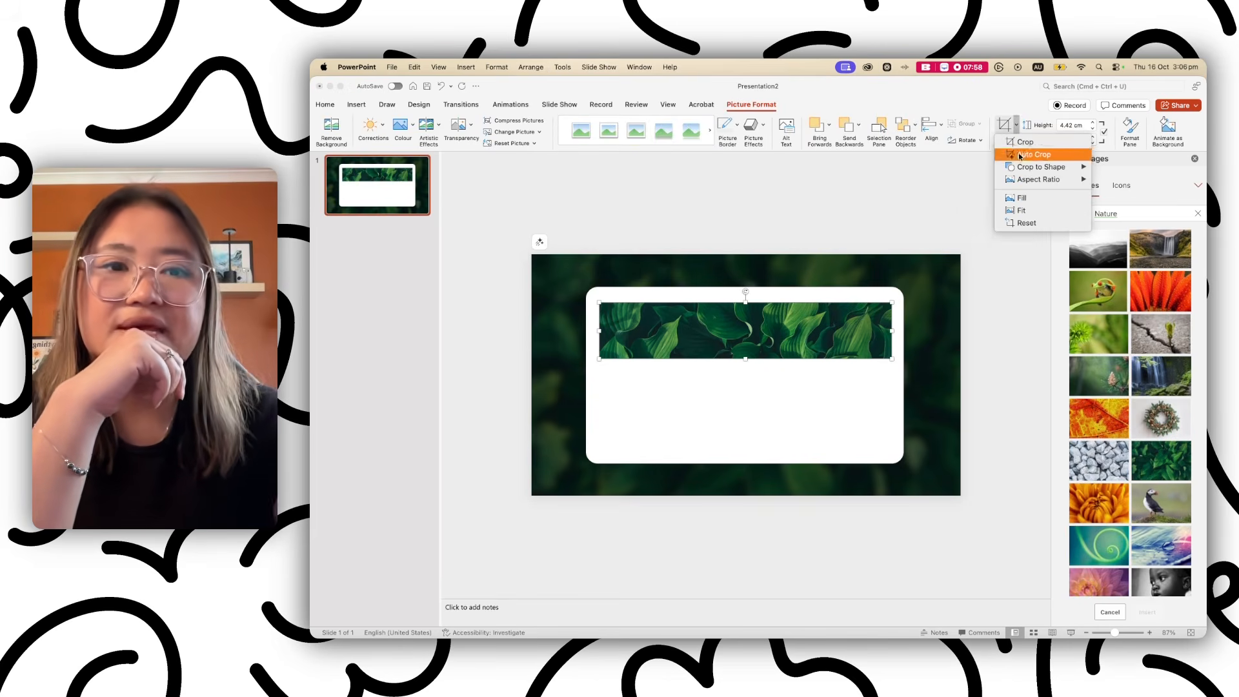
Crop the leaf banner to a Rounded Rectangle and settle it in place on the card.
mouse_move(1034, 169)
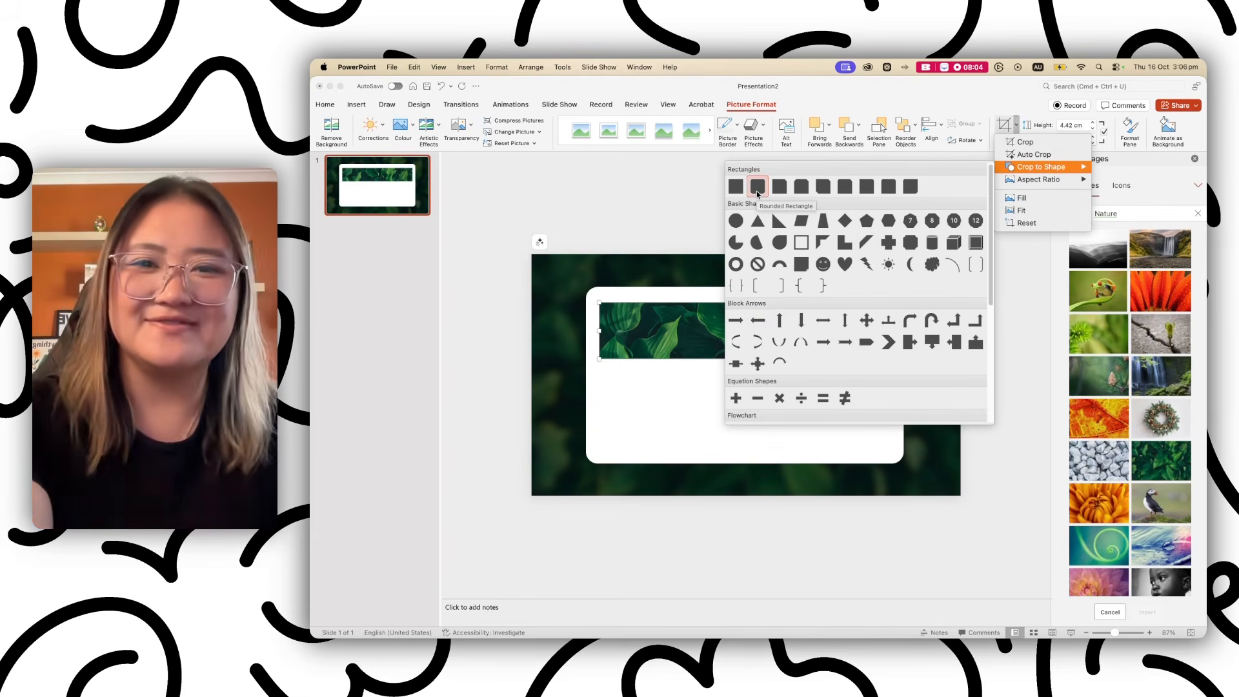
click(757, 188)
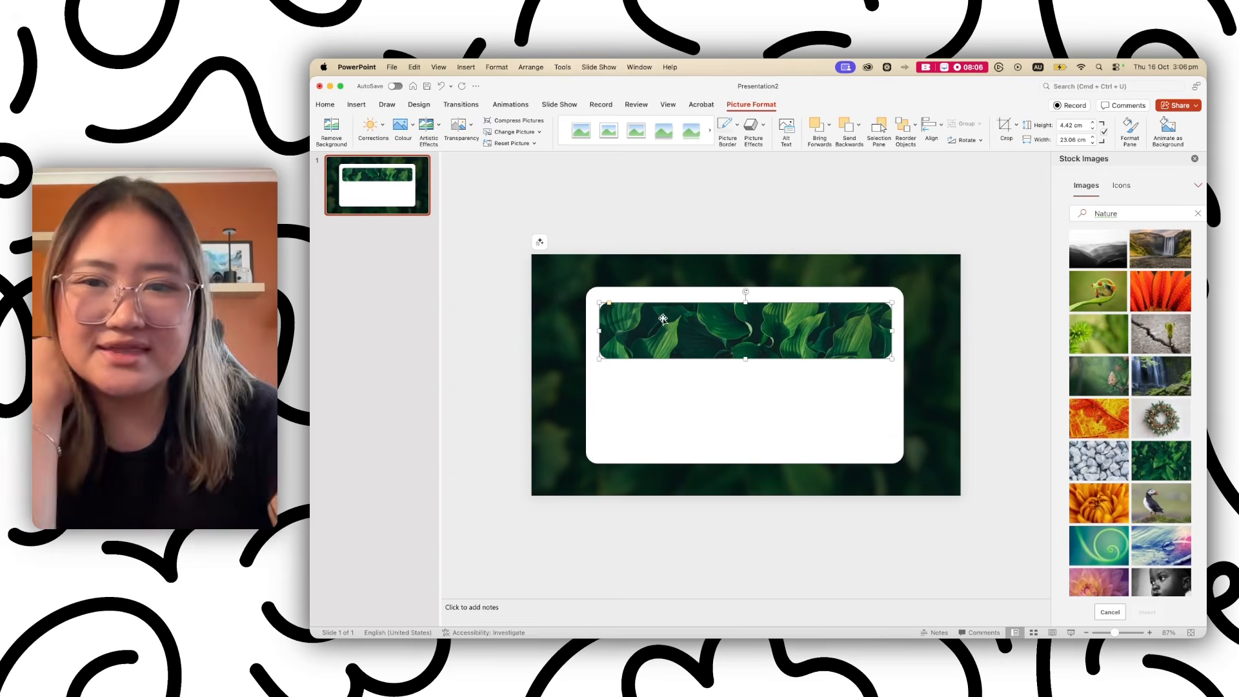
drag(610, 303, 608, 305)
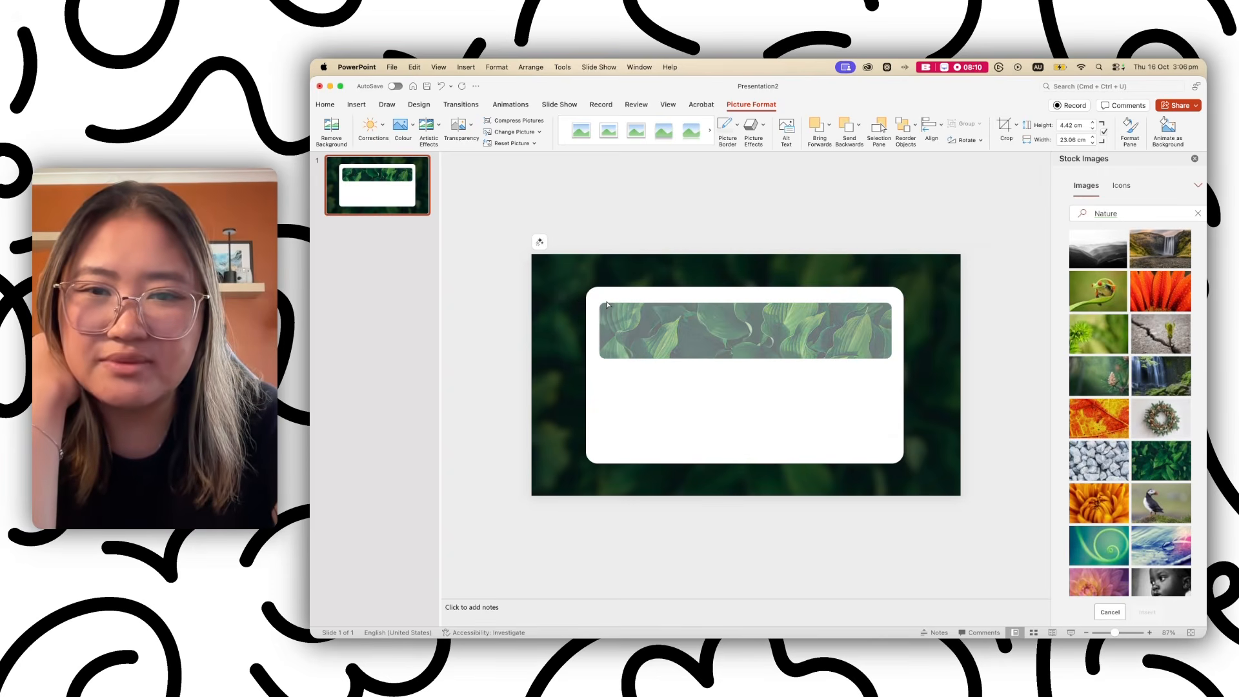
drag(606, 305, 606, 304)
click(974, 359)
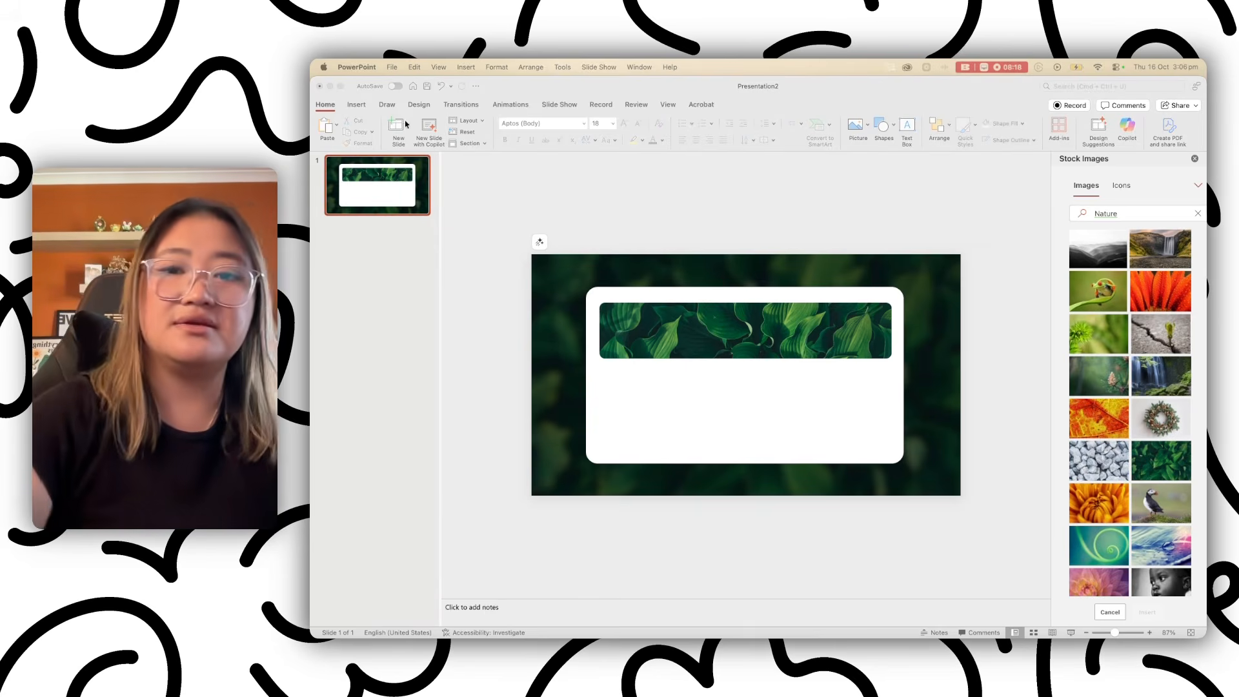
Paste the copied 'Welcome to the brain garden' title text box onto the slide.
click(501, 351)
key(super+v)
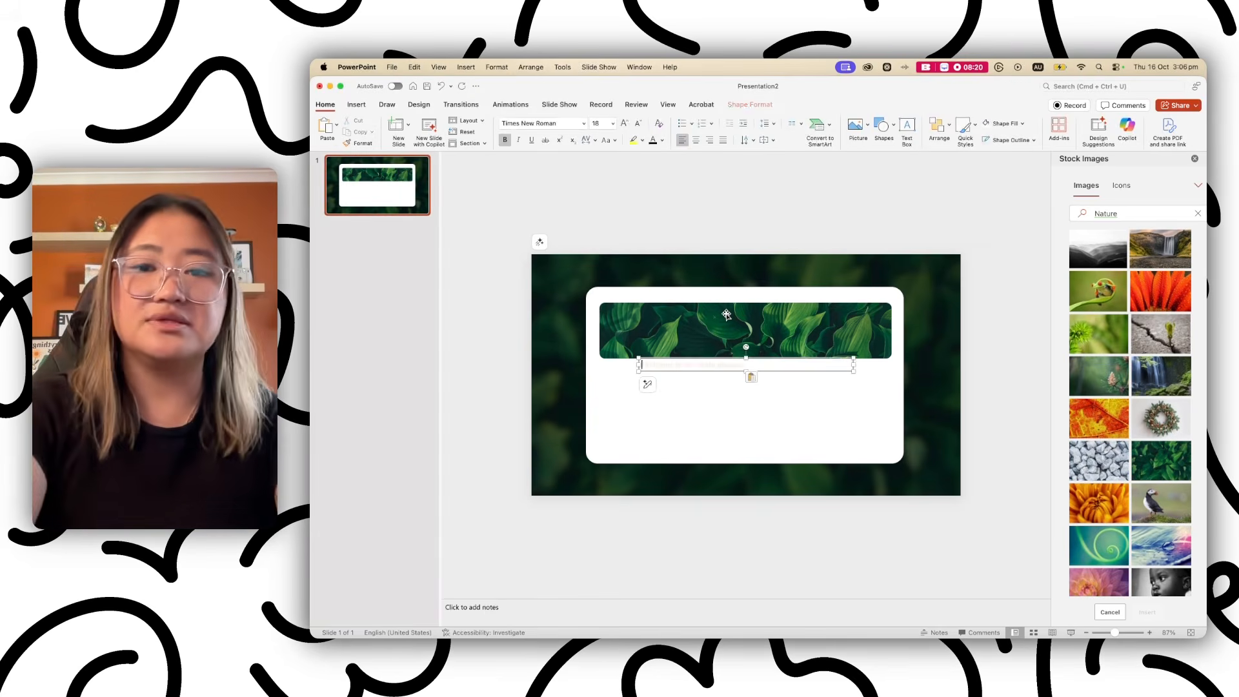
drag(721, 356, 706, 323)
key(super+z)
click(709, 362)
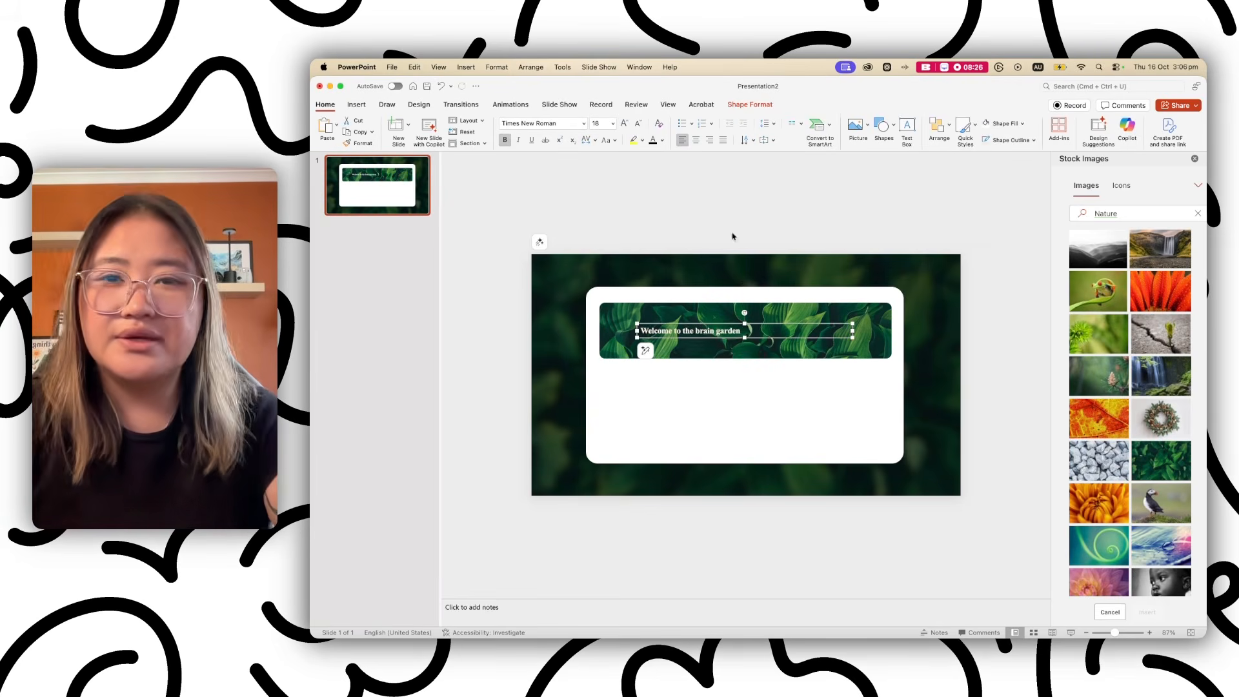
Enlarge the title to 44 pt, widen it to one line and centre it on the banner.
click(621, 125)
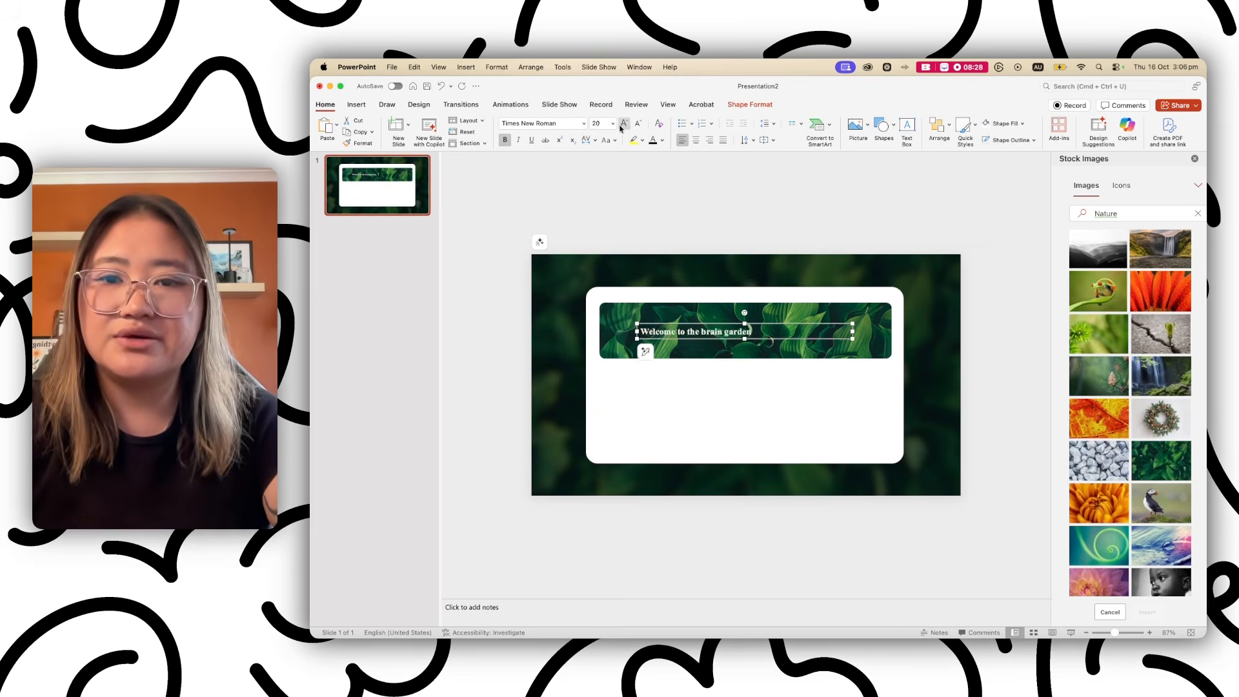
click(622, 125)
click(622, 124)
click(621, 126)
click(621, 126)
click(621, 126)
click(621, 125)
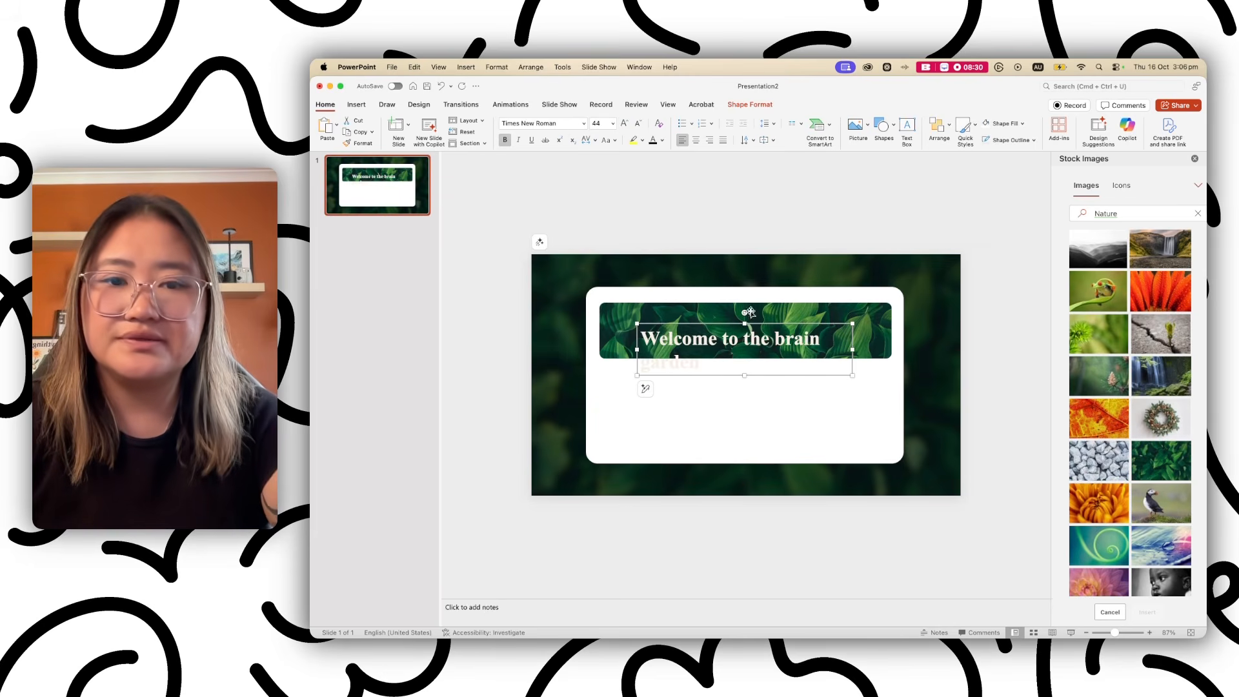
drag(852, 349, 888, 349)
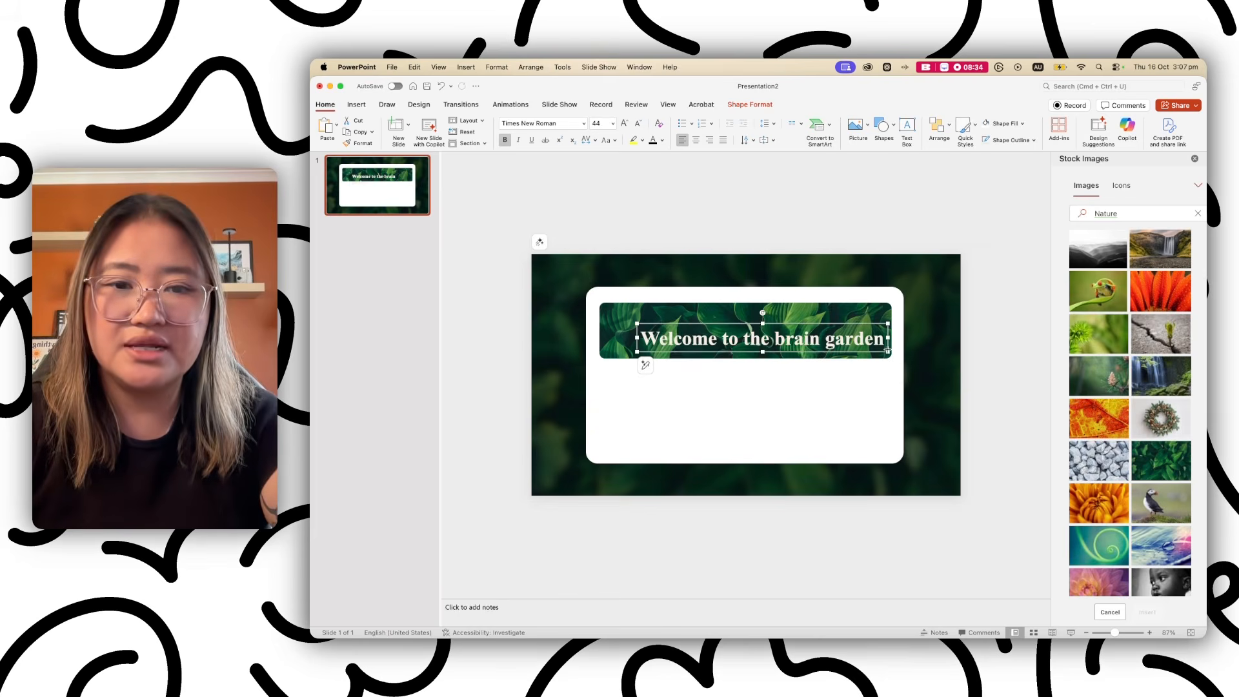
drag(813, 324, 800, 316)
click(1012, 357)
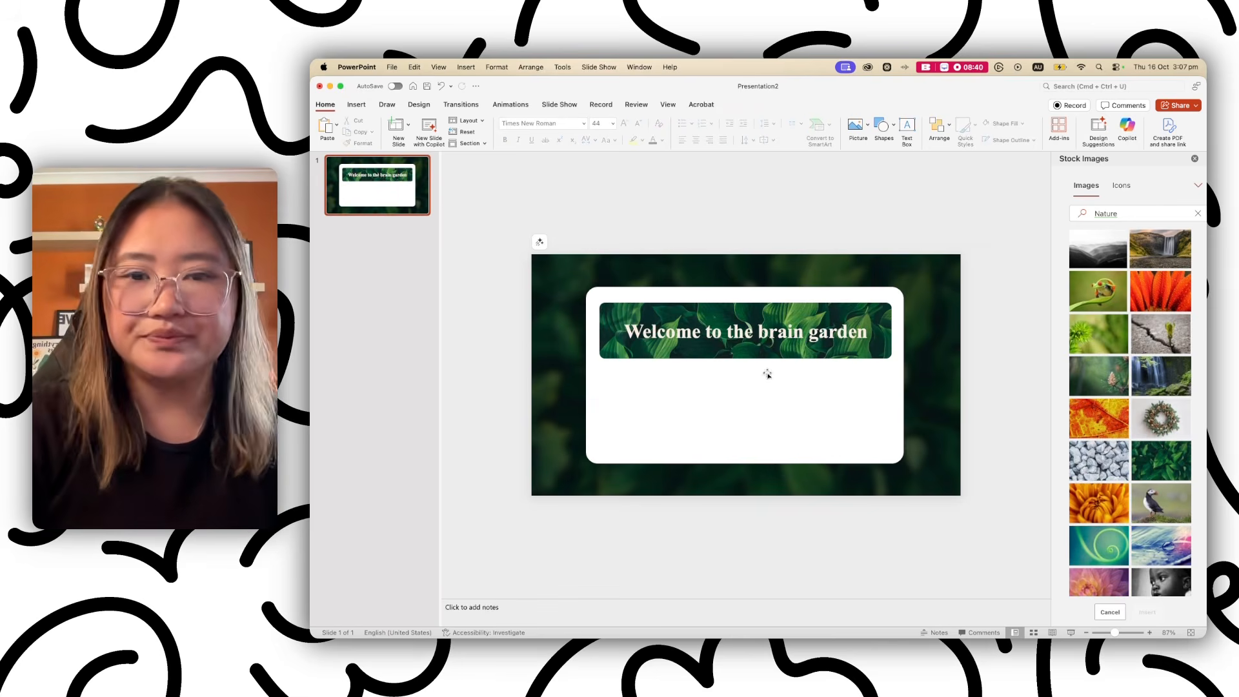
click(827, 312)
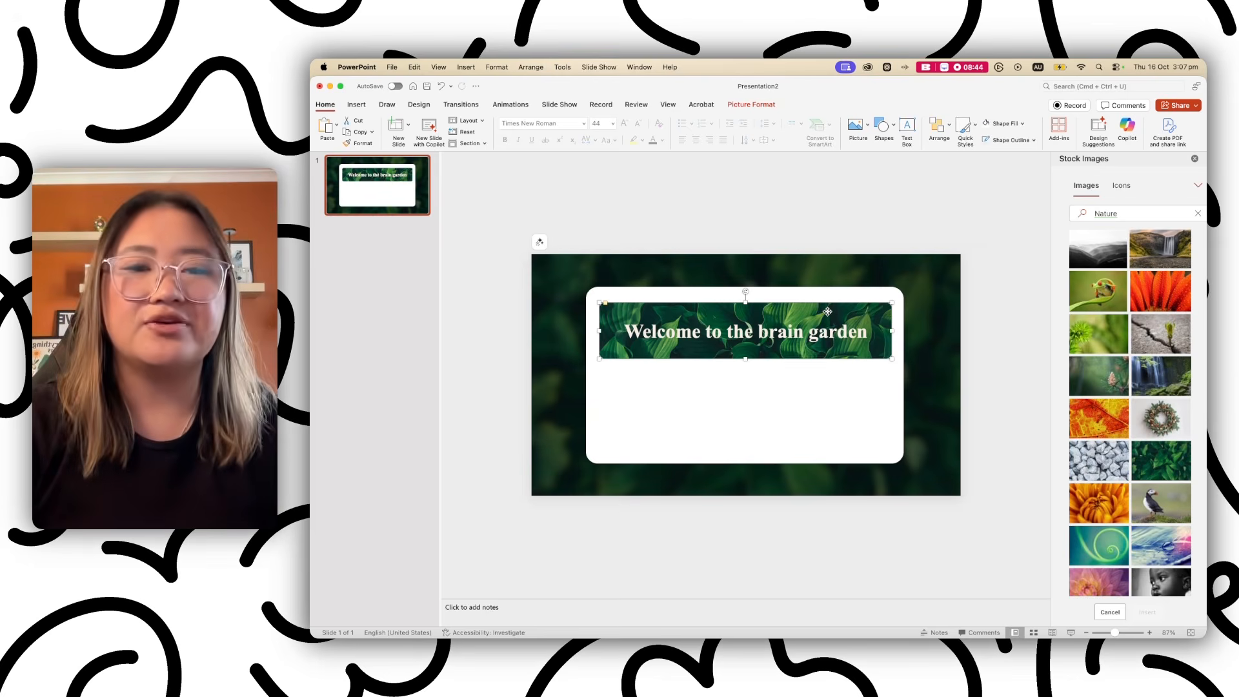